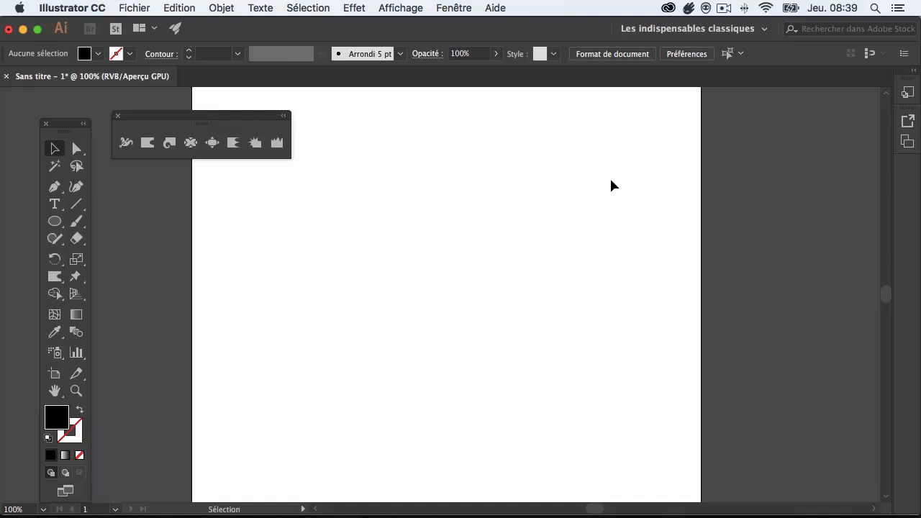
Close the floating distortion tools palette and draw a rectangle in the middle of the artboard.
left_click(119, 117)
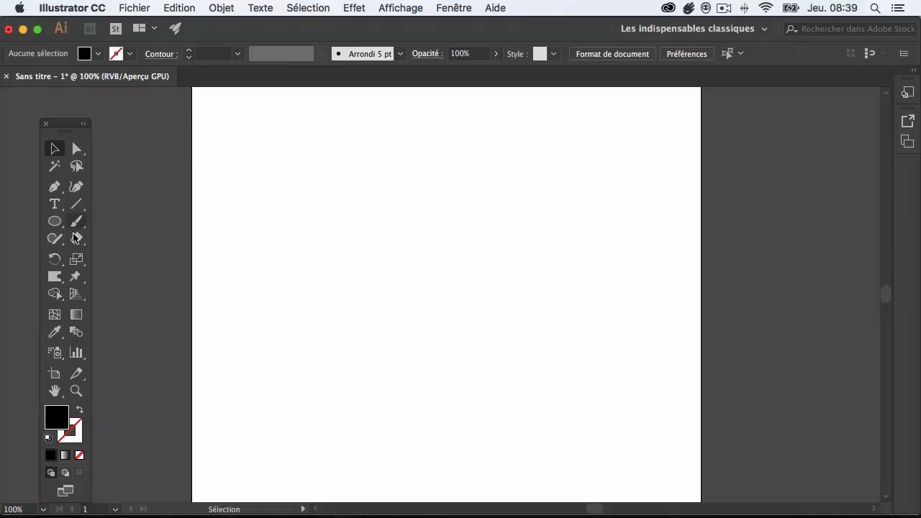
left_click(55, 221)
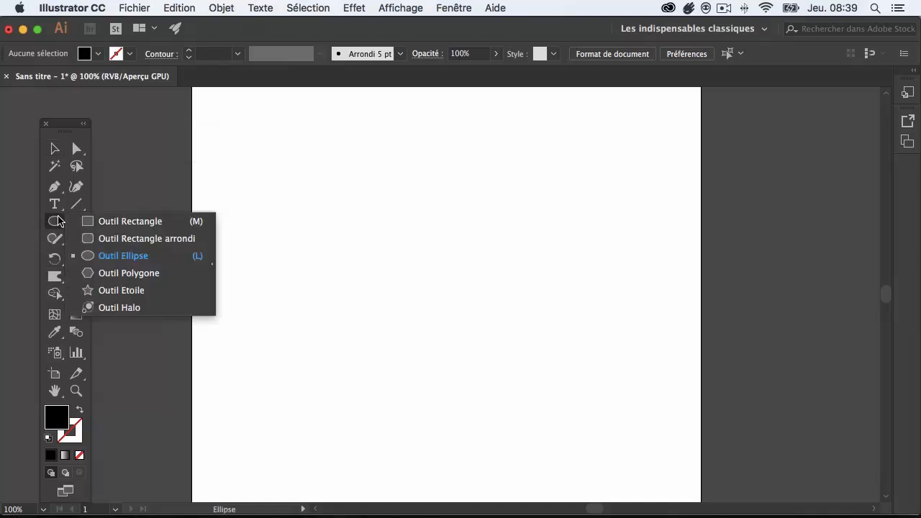
left_click(113, 221)
left_click_drag(343, 248, 552, 423)
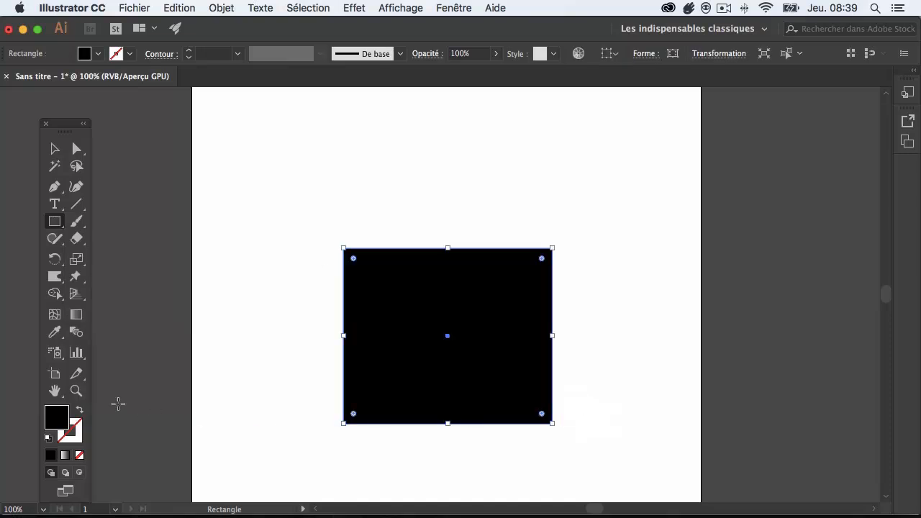
Change the rectangle's fill to bright blue 004CF4.
double_click(61, 413)
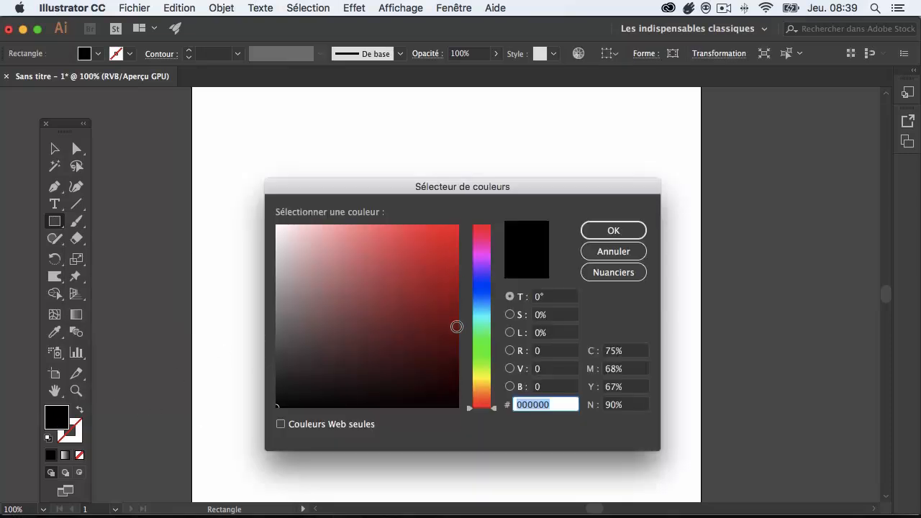
left_click_drag(480, 330, 481, 296)
left_click_drag(453, 242, 459, 231)
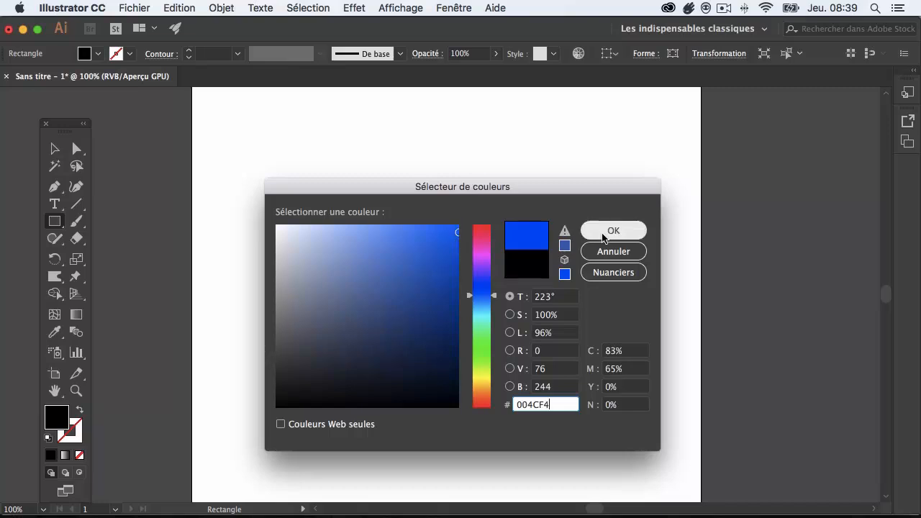
left_click(585, 235)
Add the point text INCLINAISON above the blue rectangle.
key("t")
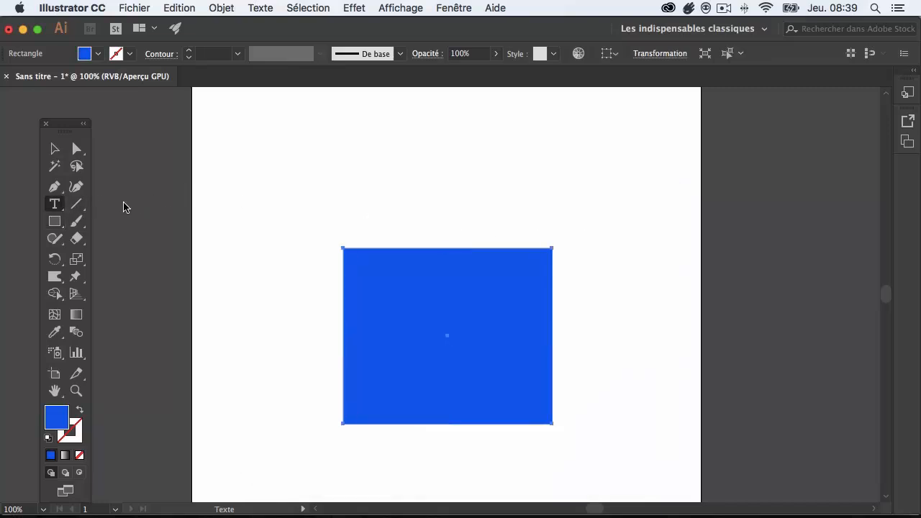
left_click(294, 158)
key("shift")
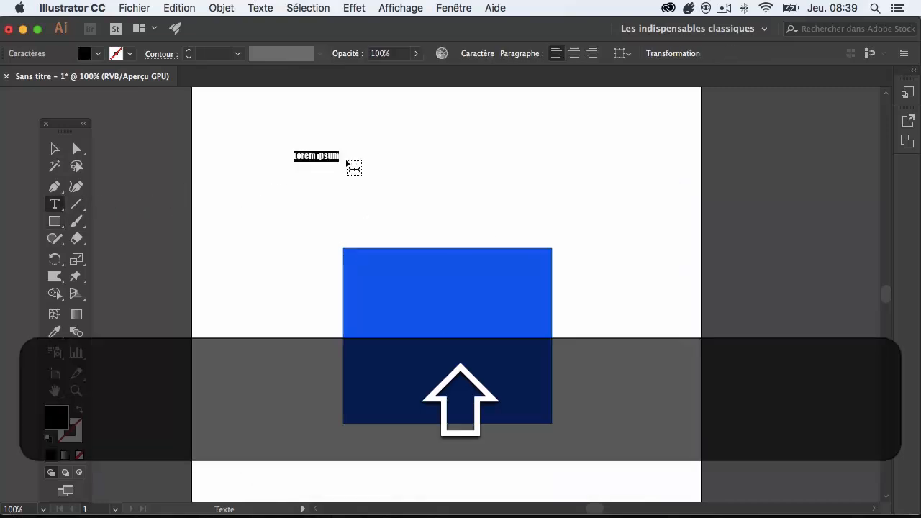
type("INCLI")
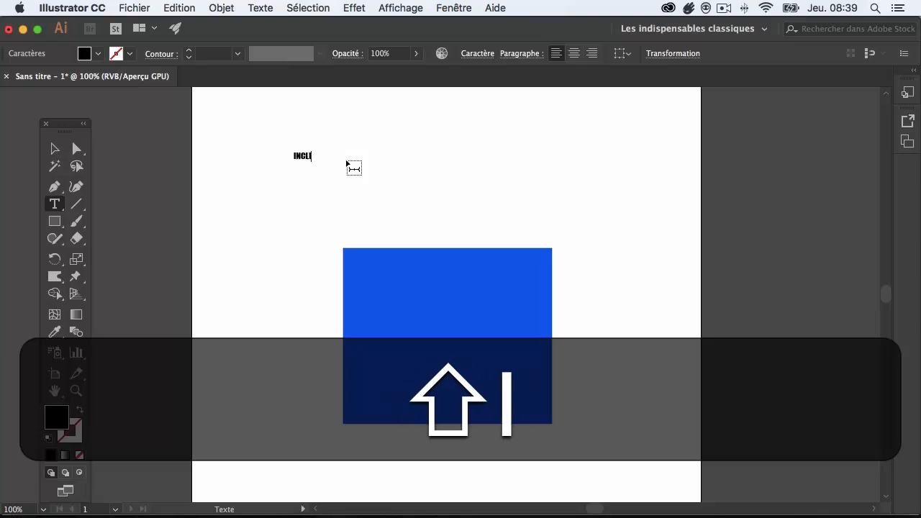
type("NAISON")
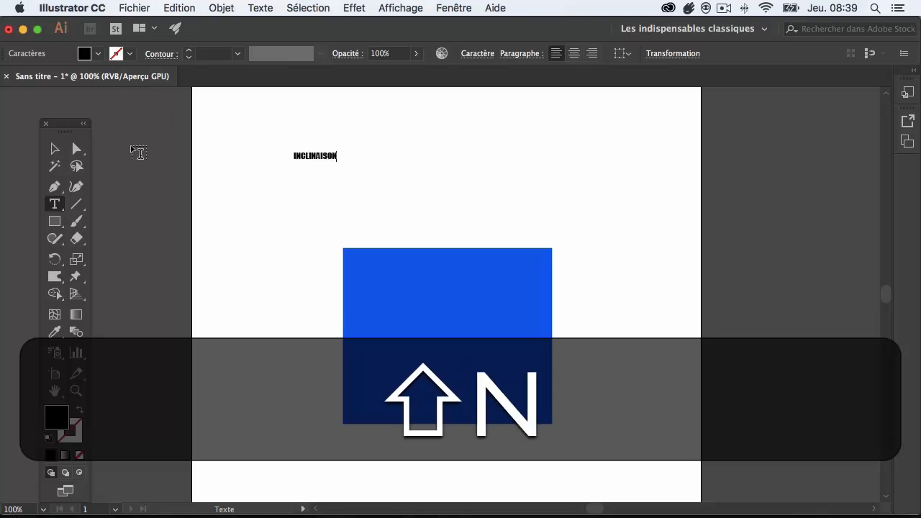
key("Escape")
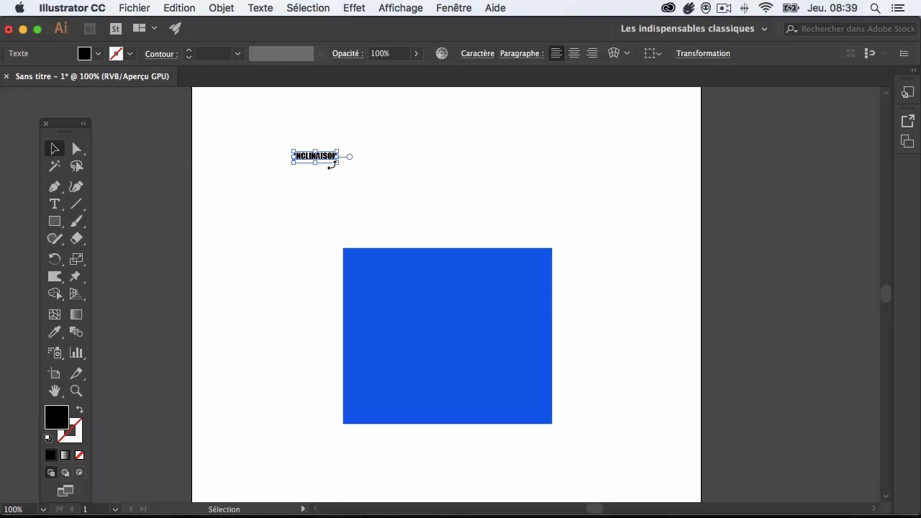
Enlarge the INCLINAISON text proportionally to a large title and move both the title and the blue rectangle up and slightly right.
key("shift")
left_click_drag(335, 164, 560, 215)
left_click(516, 206)
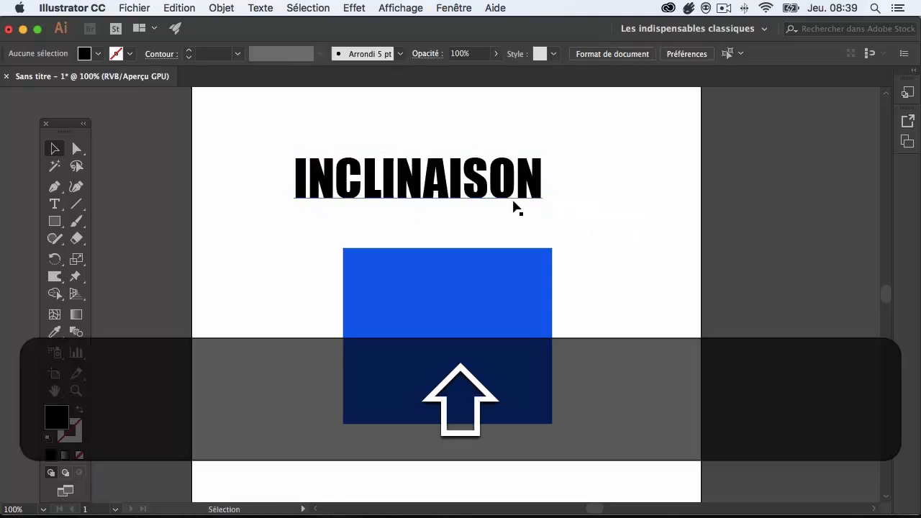
left_click_drag(508, 191, 541, 157)
left_click_drag(490, 287, 502, 261)
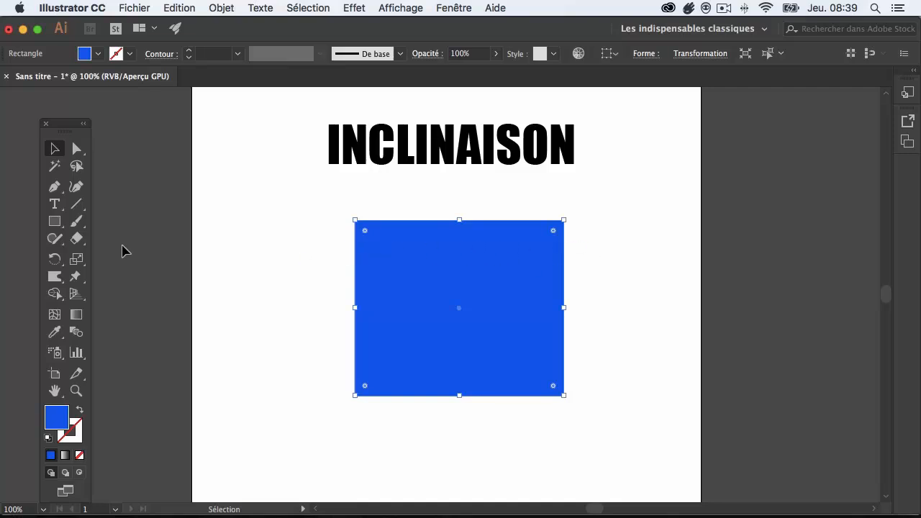
Activate the Free Transform tool on the blue rectangle and place its options palette beside the title, leaving Constrain off.
left_click_drag(64, 127, 84, 108)
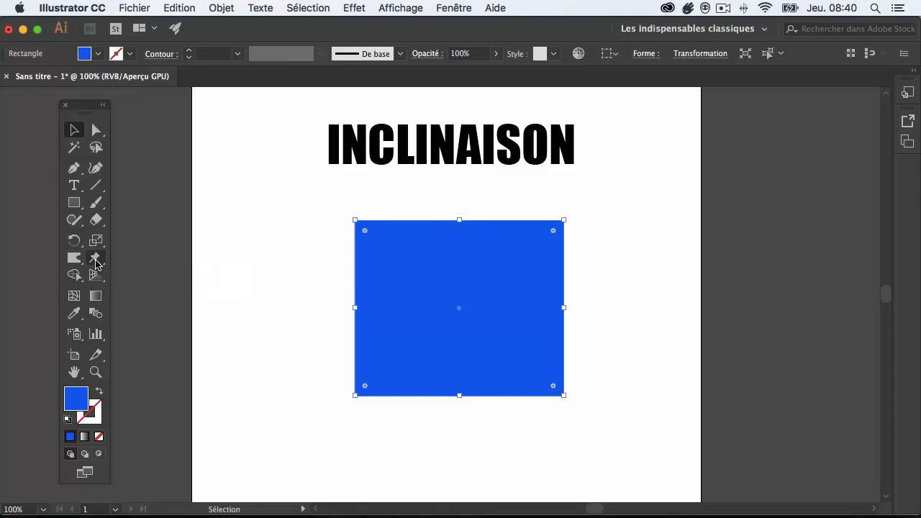
left_click(96, 264)
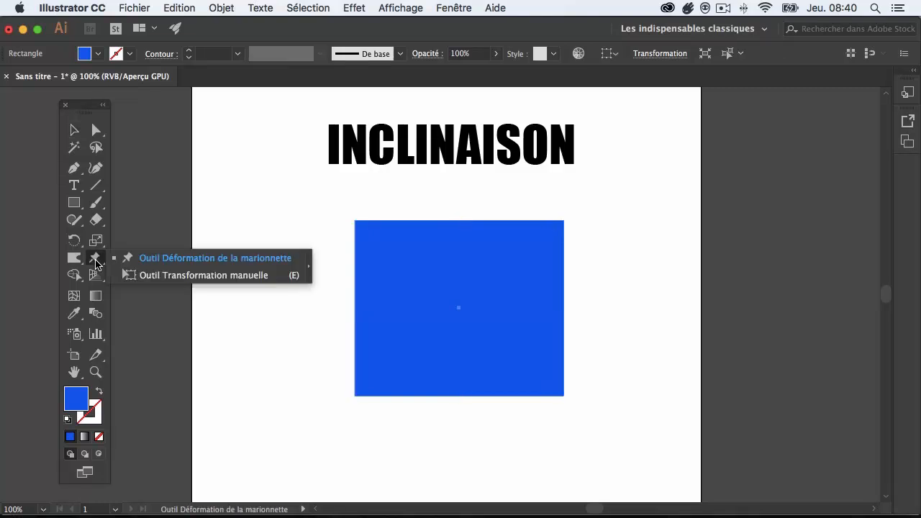
left_click(180, 275)
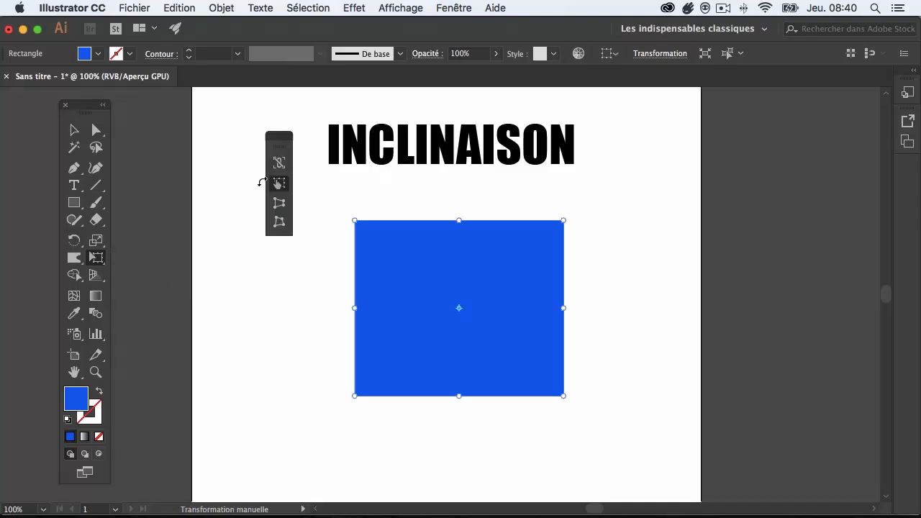
left_click_drag(283, 146, 267, 147)
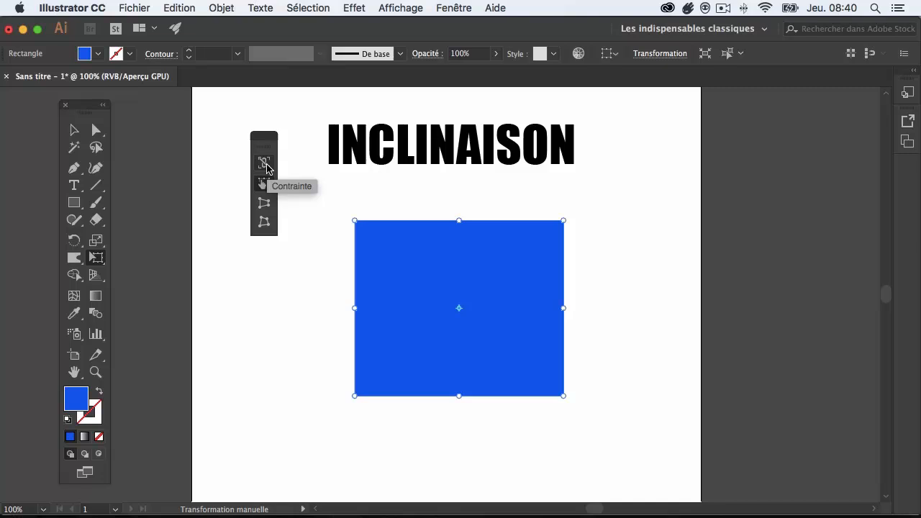
left_click(264, 164)
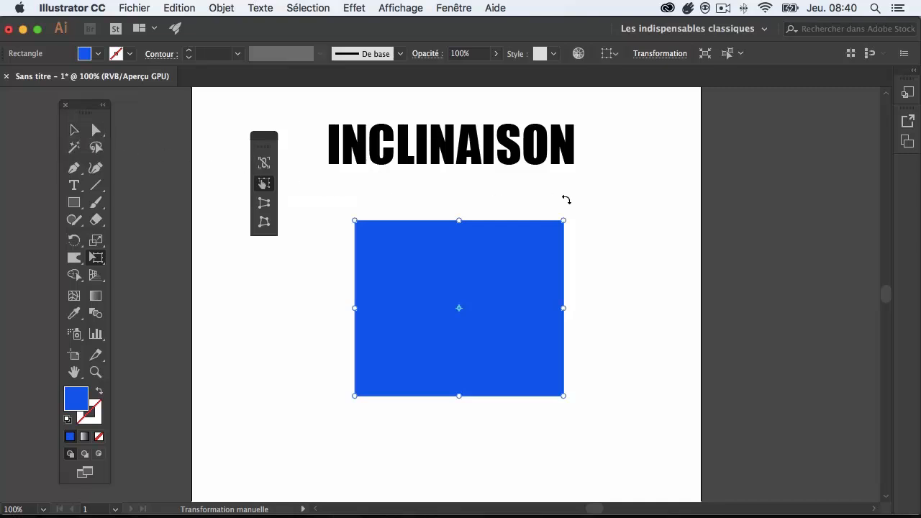
Try rotating the rectangle and reducing its height from the top edge with Free Transform, undoing each change.
left_click_drag(566, 199, 491, 308)
key("super+z")
key("super+z")
key("super+z")
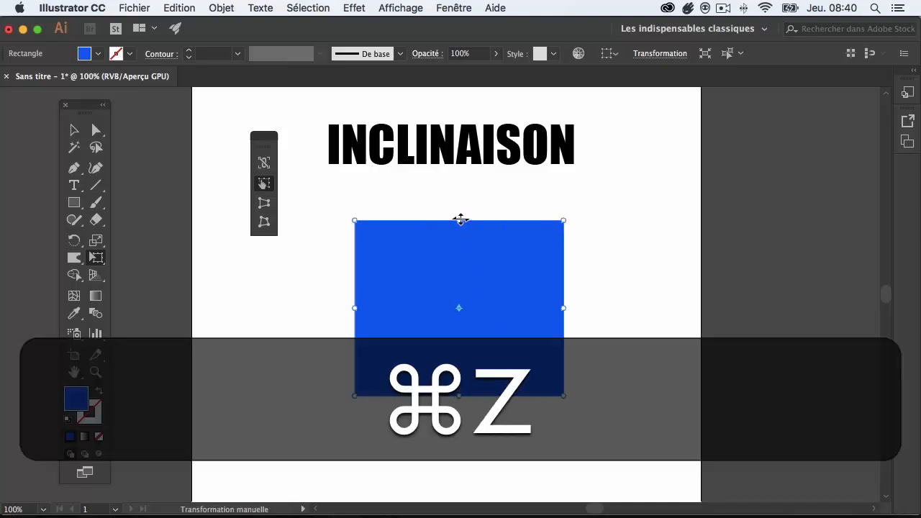
left_click_drag(460, 220, 460, 257)
key("super+z")
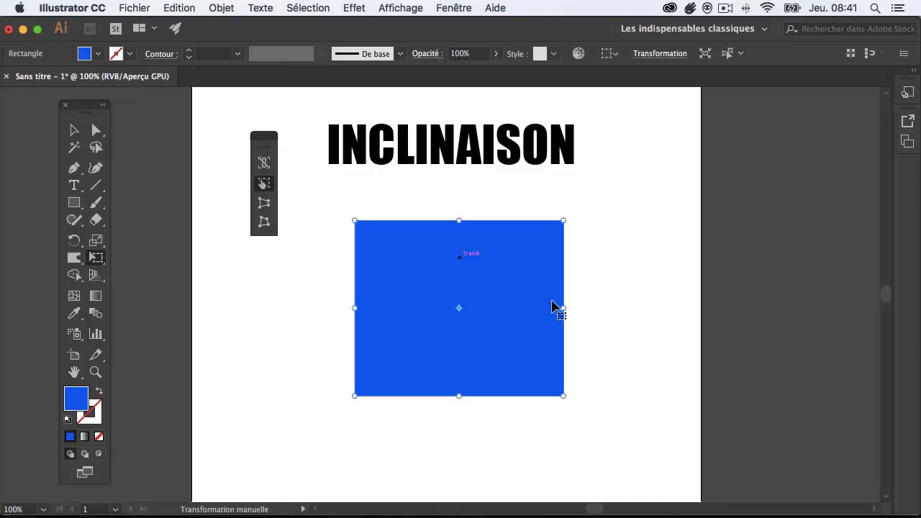
Try narrowing the rectangle from its right edge with the Selection tool, undo it, and return to Free Transform.
left_click(73, 130)
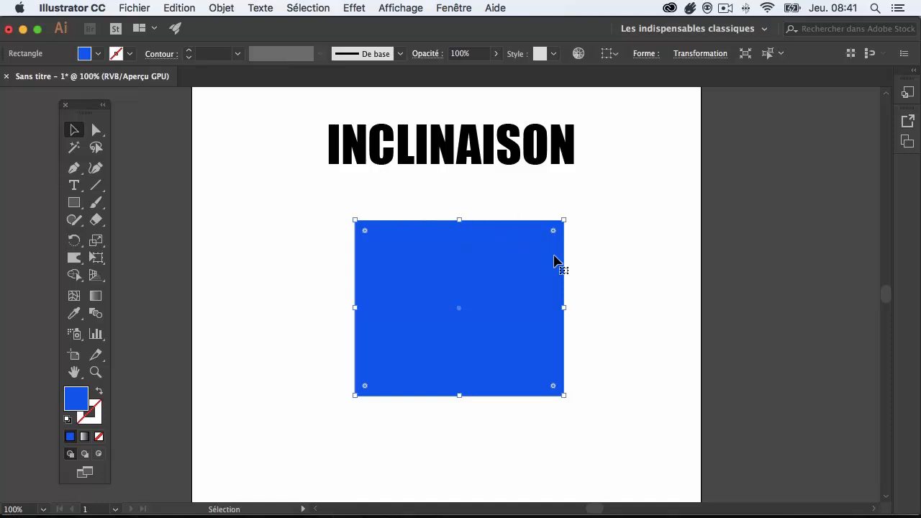
left_click_drag(564, 307, 543, 307)
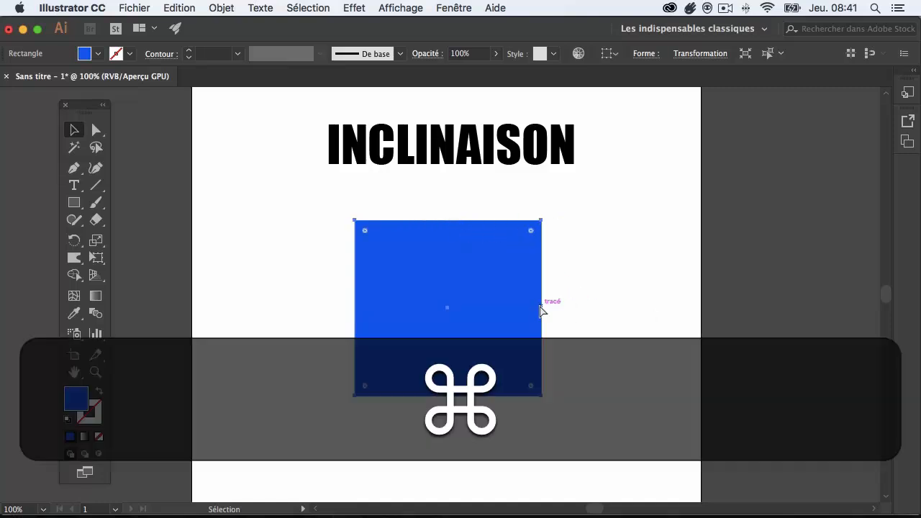
key("super+z")
left_click(97, 258)
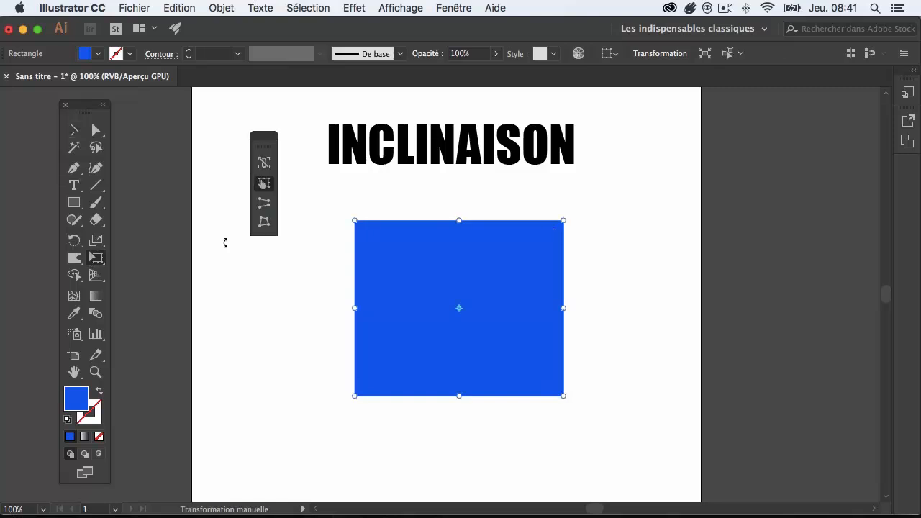
Try skewing the rectangle by its top edge to the left and by its right edge upward, undoing each skew.
left_click_drag(462, 222, 403, 222)
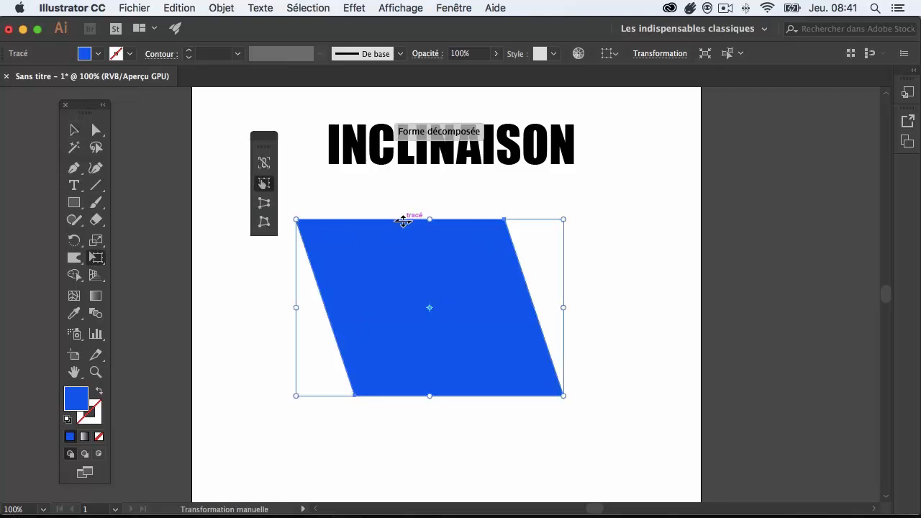
key("super+z")
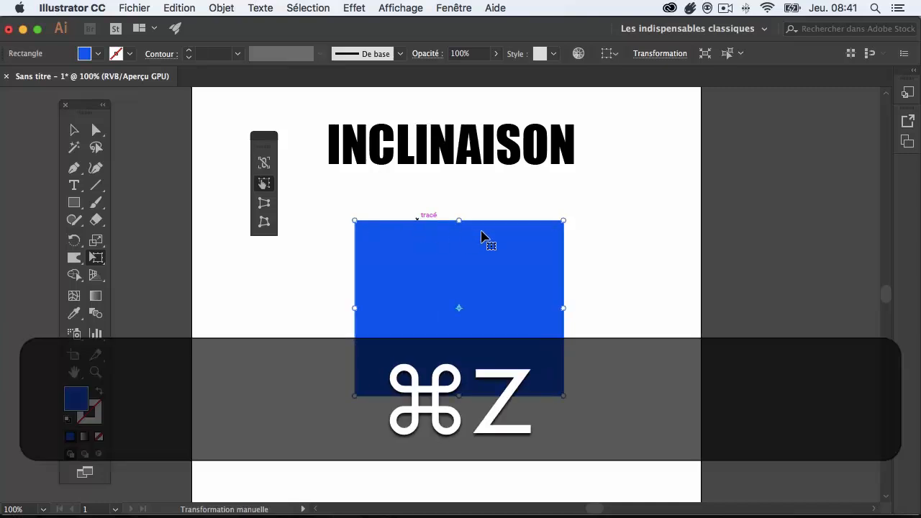
left_click_drag(563, 307, 618, 279)
key("super+z")
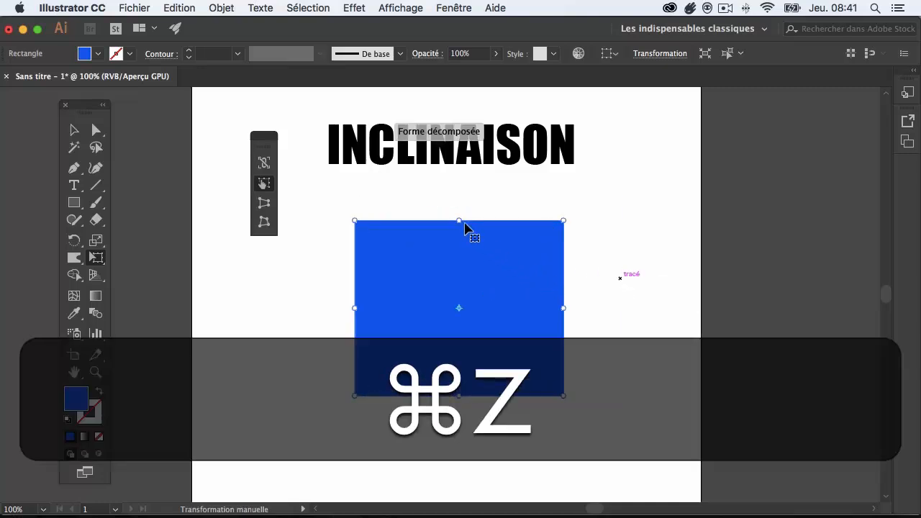
Try skewing the rectangle successively by its top, bottom and right edges into a diamond, and undo all the skews.
left_click_drag(461, 221, 584, 219)
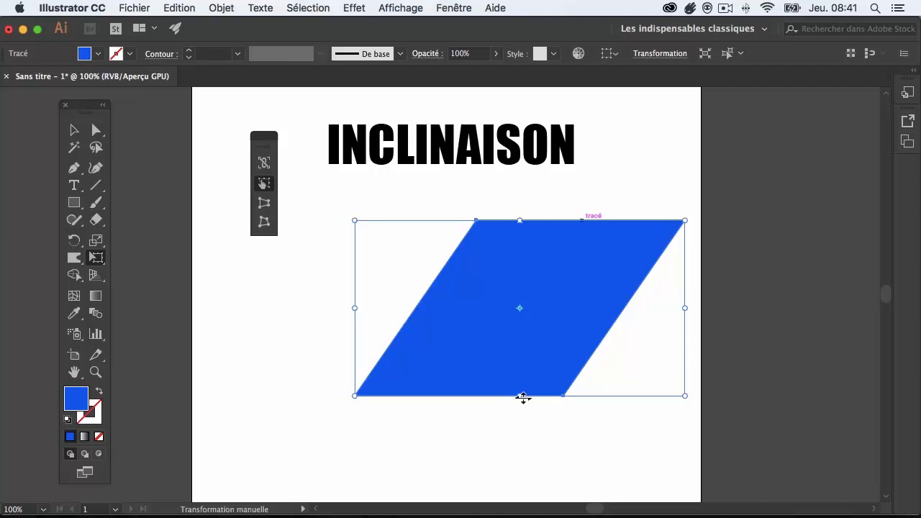
left_click_drag(520, 396, 414, 348)
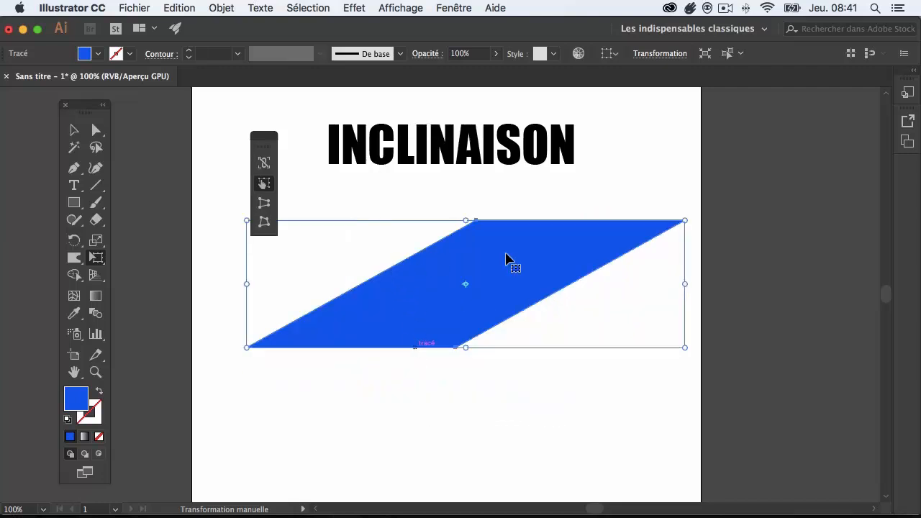
left_click_drag(685, 283, 683, 324)
key("super+z")
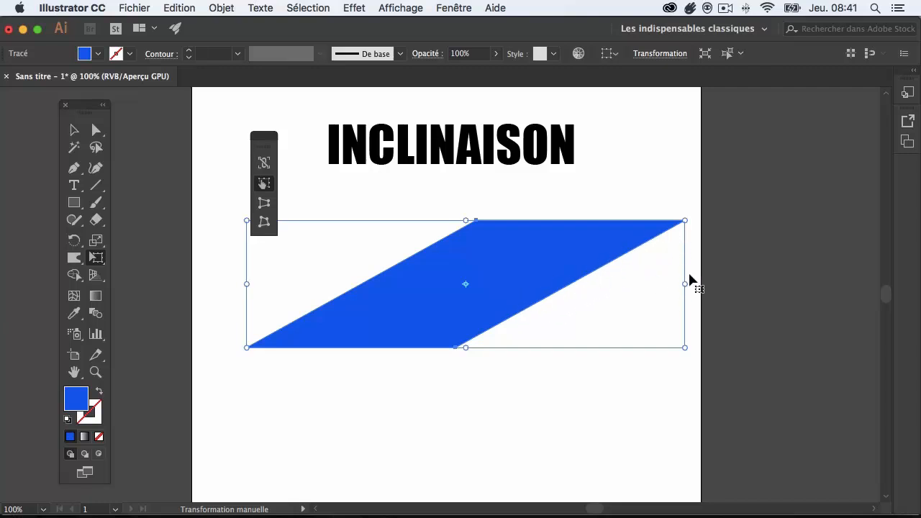
left_click_drag(686, 284, 621, 411)
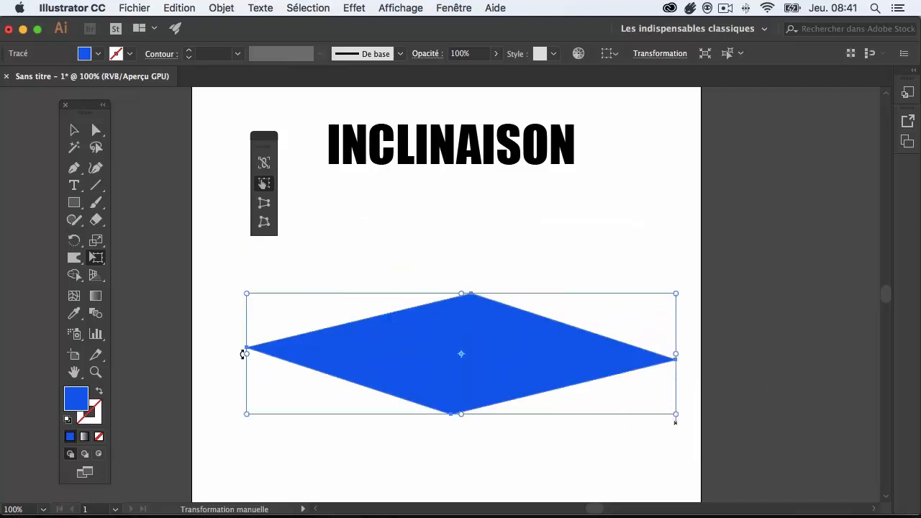
key("super")
key("super+z")
key("super+z")
key("super+z")
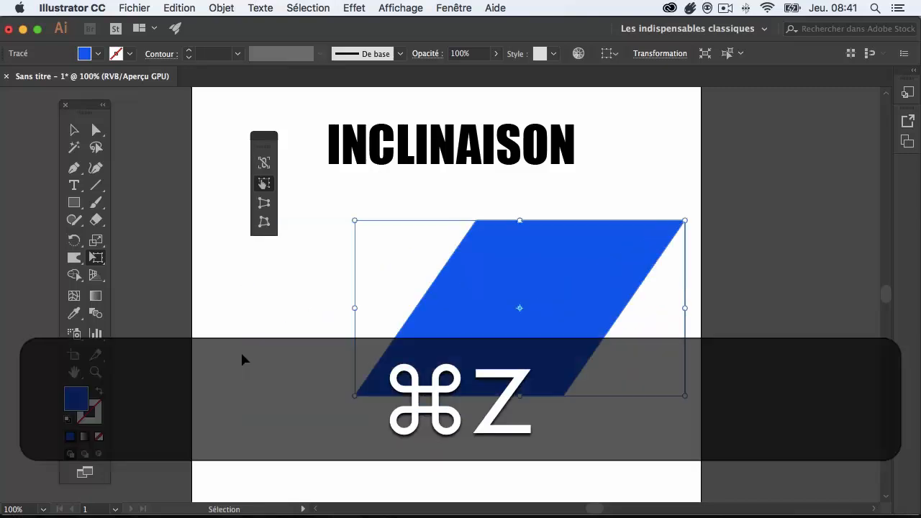
Try constrained horizontal and vertical skews of the rectangle with Constrain enabled, undo both, and switch Constrain off again.
left_click(264, 162)
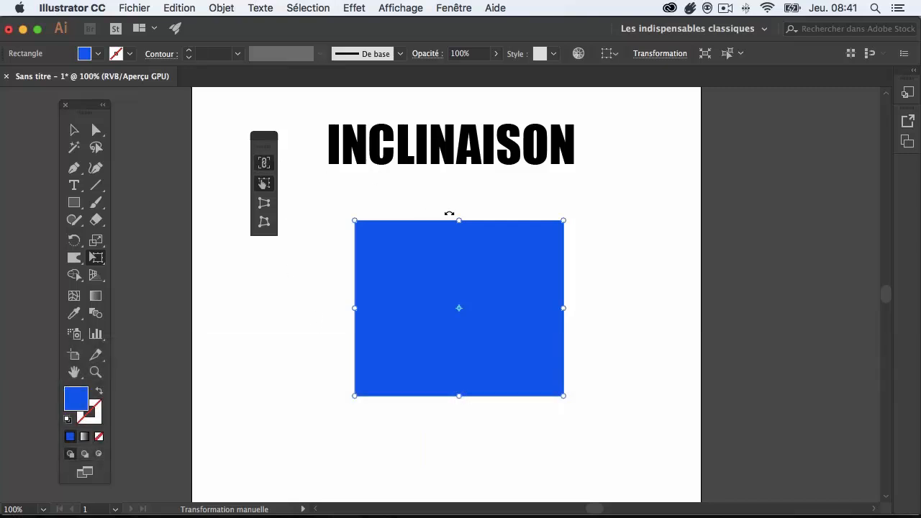
left_click_drag(459, 220, 593, 349)
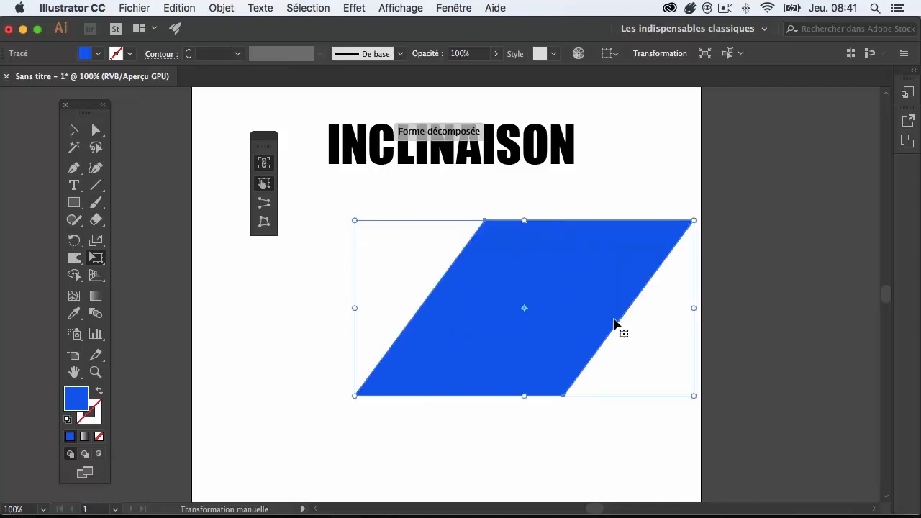
key("super+z")
left_click_drag(564, 310, 603, 271)
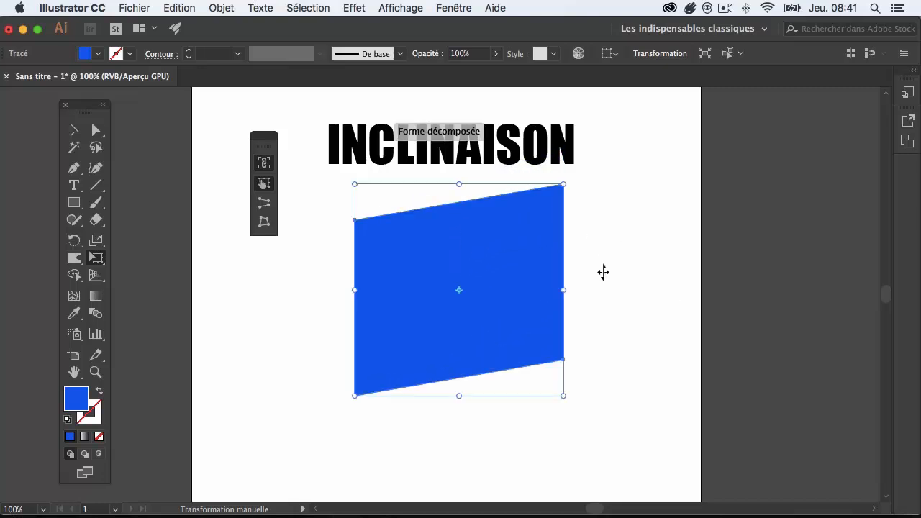
key("super+z")
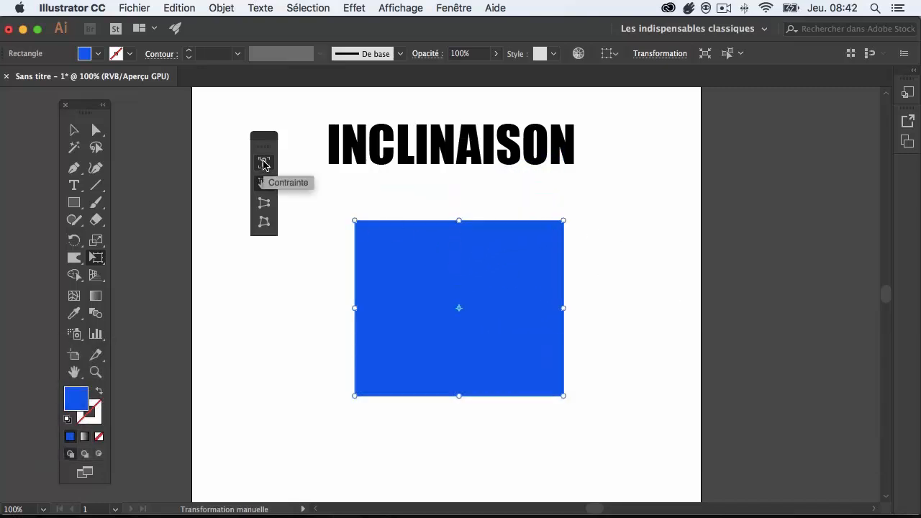
left_click(264, 164)
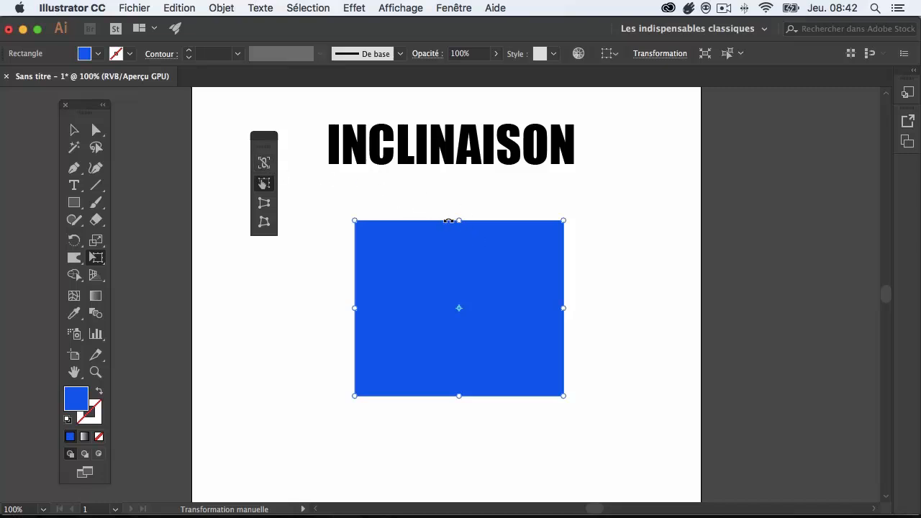
Try skewing the rectangle to the right by its top edge with Free Transform, and undo the skew.
left_click_drag(461, 220, 556, 221)
key("super+z")
Try free-transform skews of the INCLINAISON title by its bottom edge to the right and its right edge downward, undoing both.
left_click(73, 130)
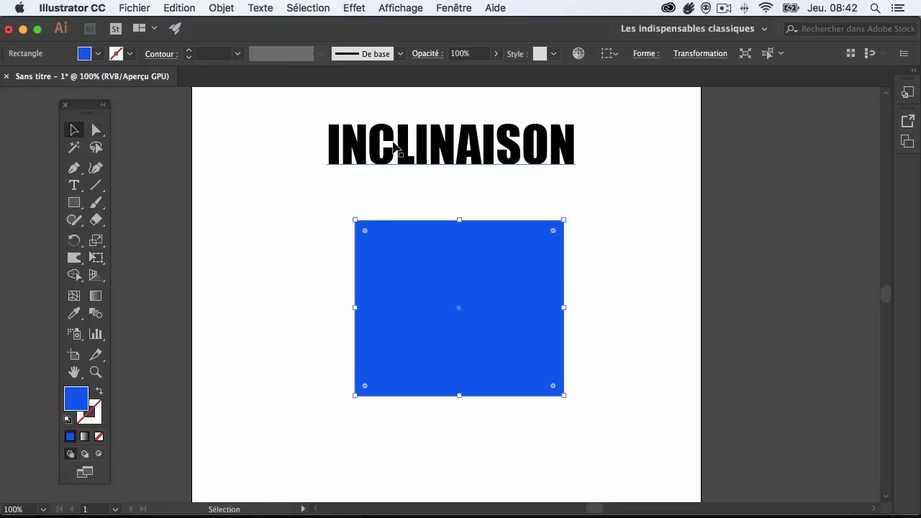
left_click(404, 150)
left_click(96, 258)
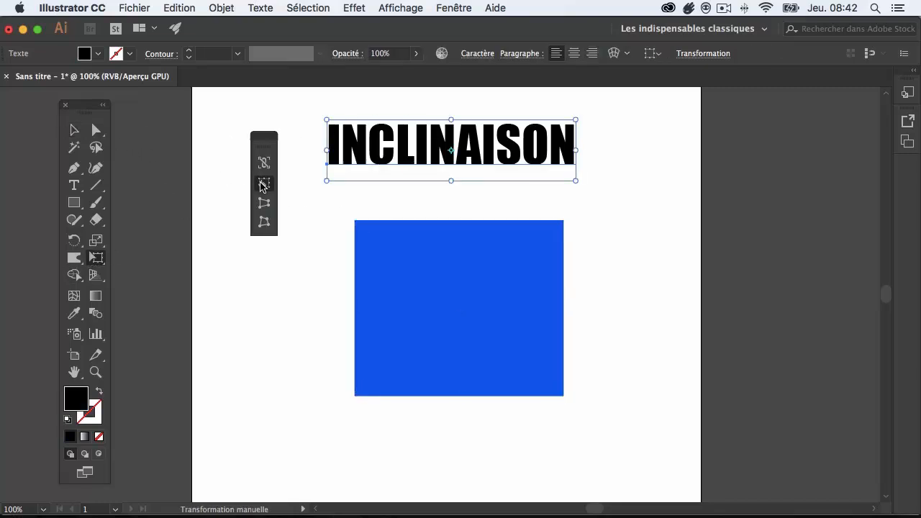
left_click(264, 184)
left_click_drag(450, 180, 530, 178)
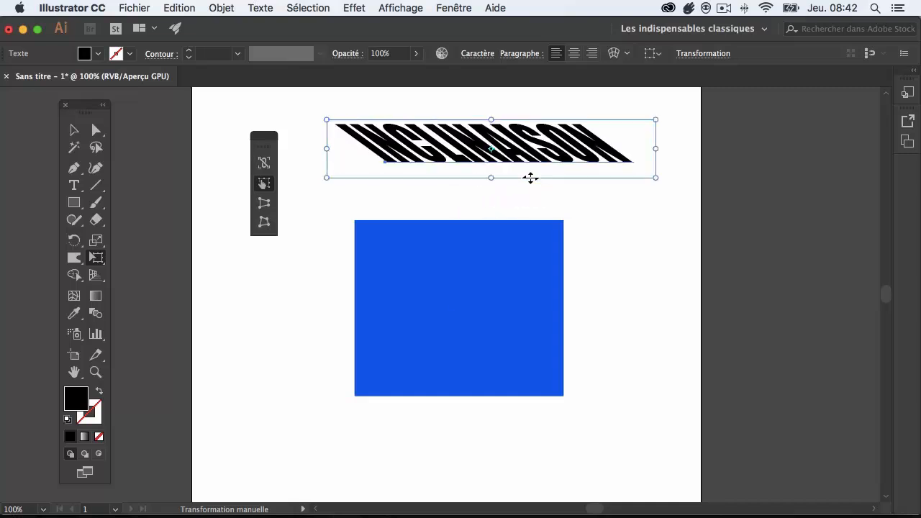
key("super+z")
left_click_drag(576, 148, 580, 218)
key("super+z")
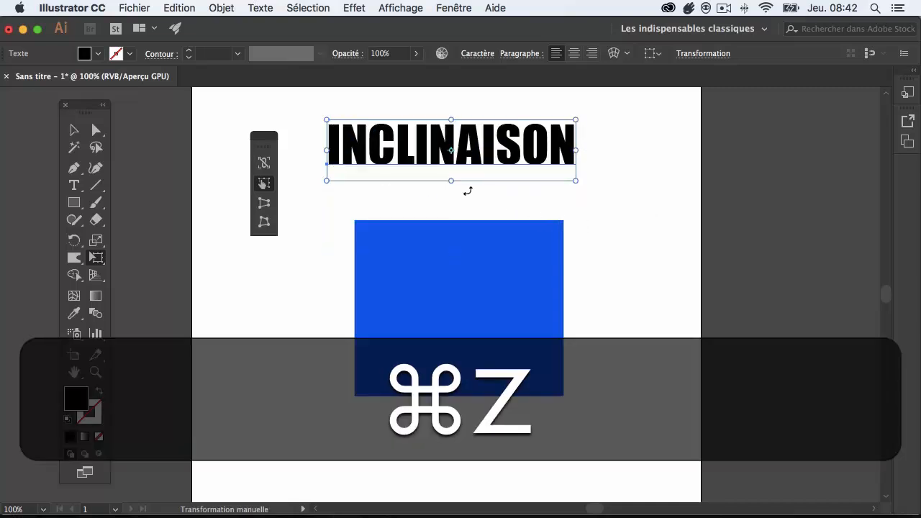
Skew the title slightly by its bottom edge to the right and replace its letters NCLI with lsdkjflsdkfj.
left_click_drag(450, 180, 462, 182)
left_click(74, 185)
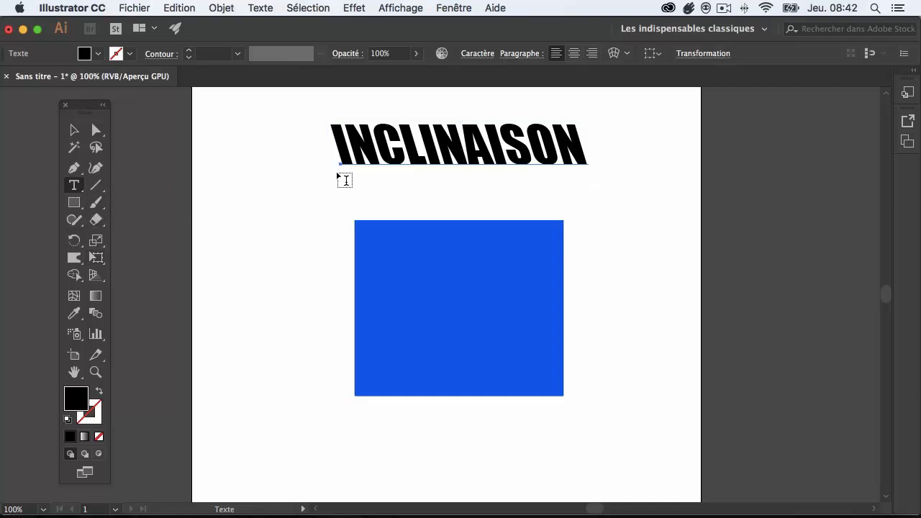
left_click_drag(352, 144, 450, 143)
type("lsdkjflsdkfj")
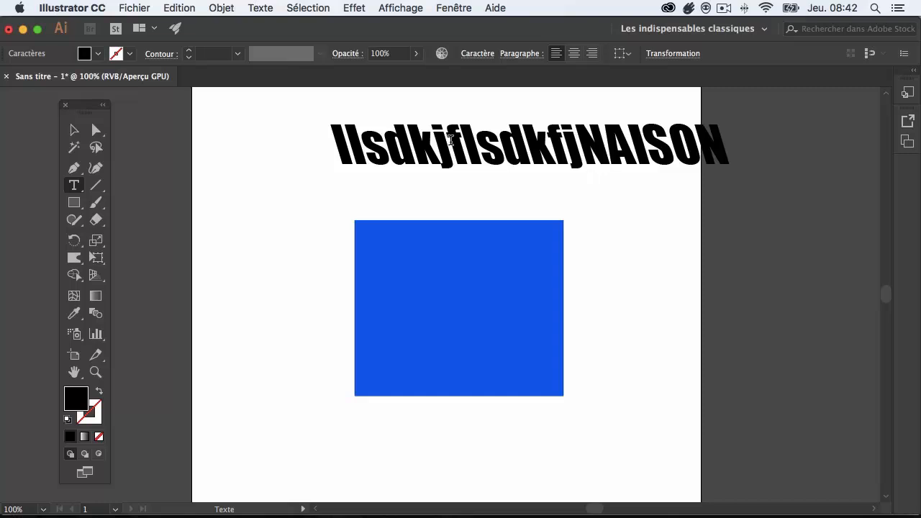
Remove the filler letters from the skewed title and restore its wording to INCLINAISON.
key("BackSpace")
key("BackSpace")
key("BackSpace")
key("BackSpace")
key("BackSpace")
key("BackSpace")
key("BackSpace")
key("BackSpace")
key("BackSpace")
key("BackSpace")
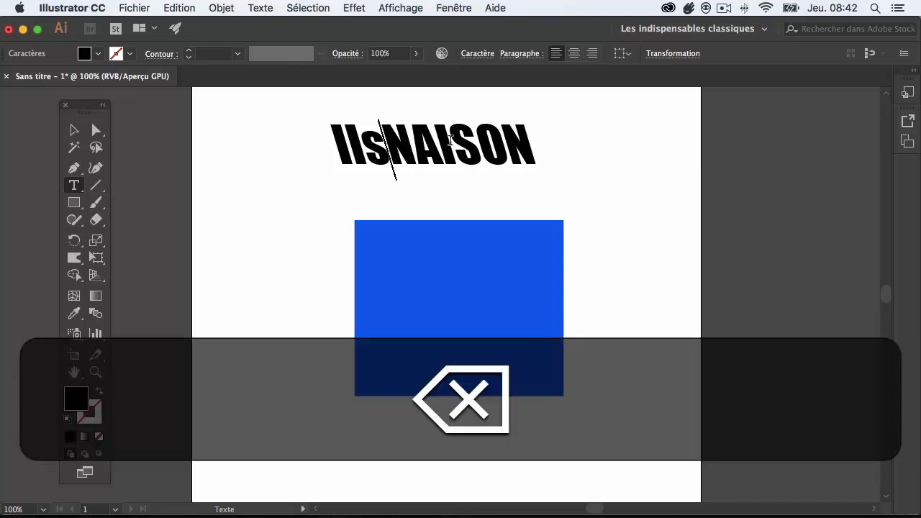
key("BackSpace")
type("ci")
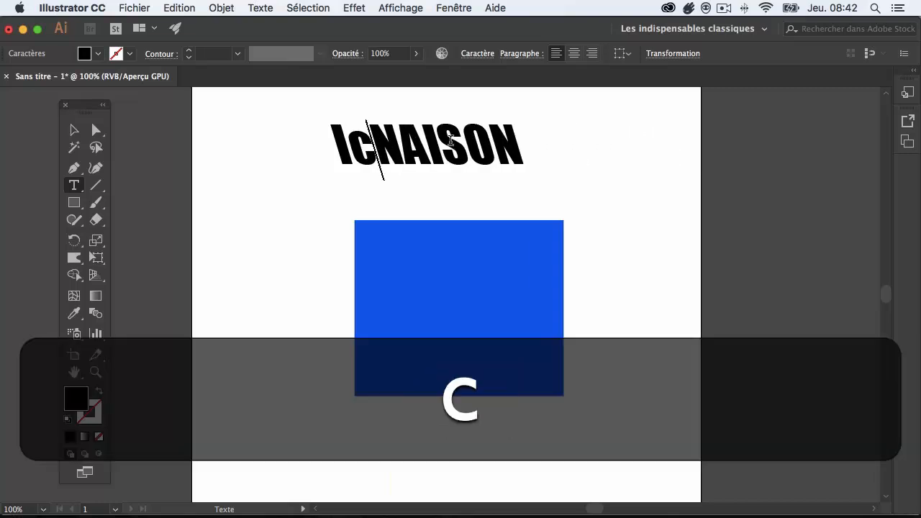
key("BackSpace")
key("BackSpace")
key("BackSpace")
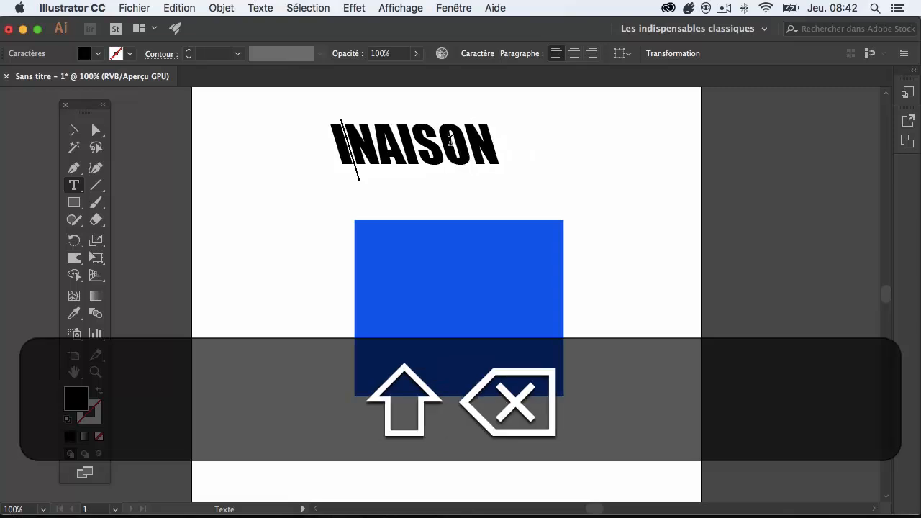
type("NCLI")
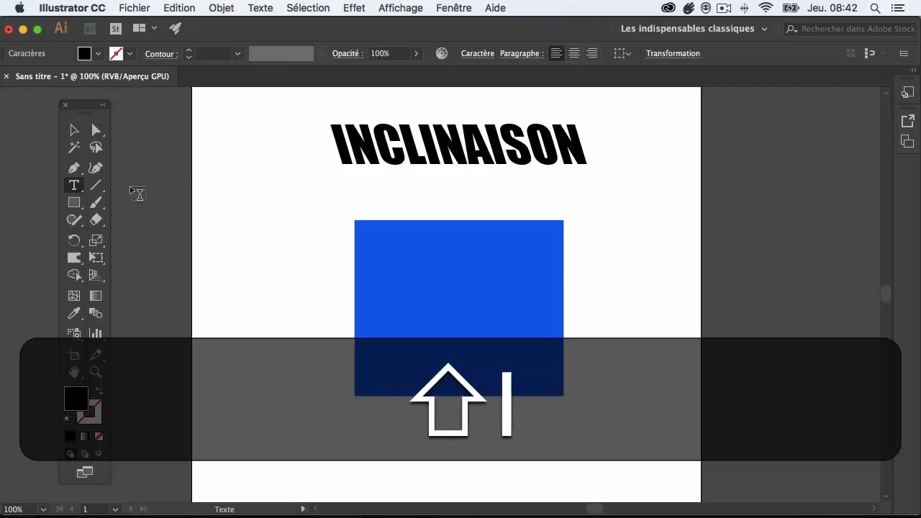
Select the blue rectangle with the Free Transform tool and set it to Perspective Distort.
left_click(74, 130)
left_click(95, 258)
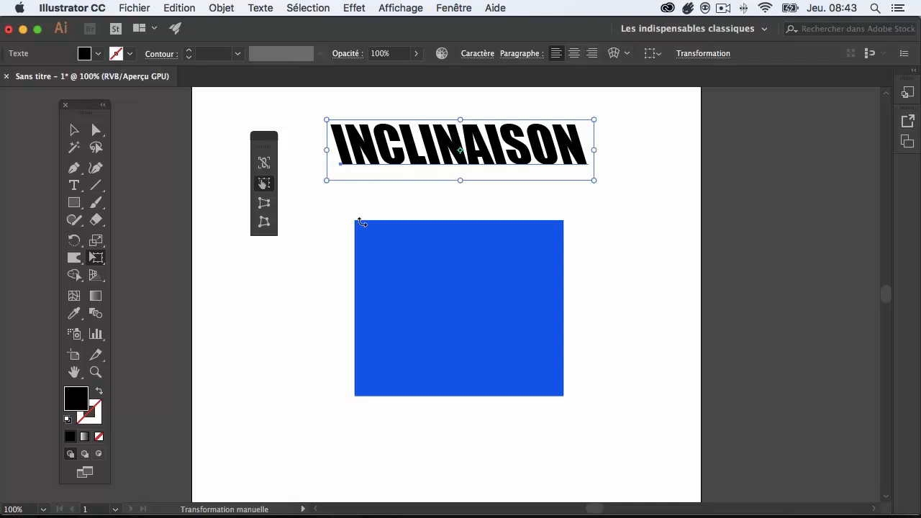
left_click(73, 129)
left_click(393, 260)
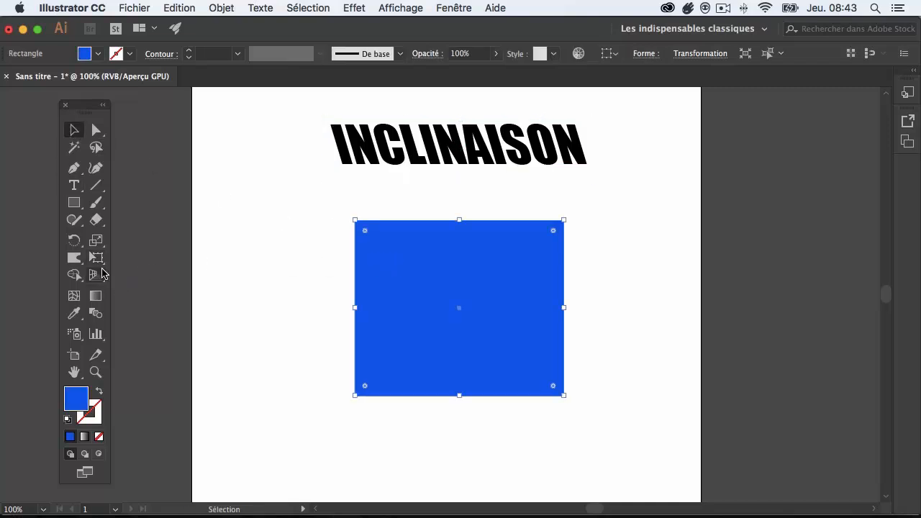
left_click_drag(97, 262, 149, 274)
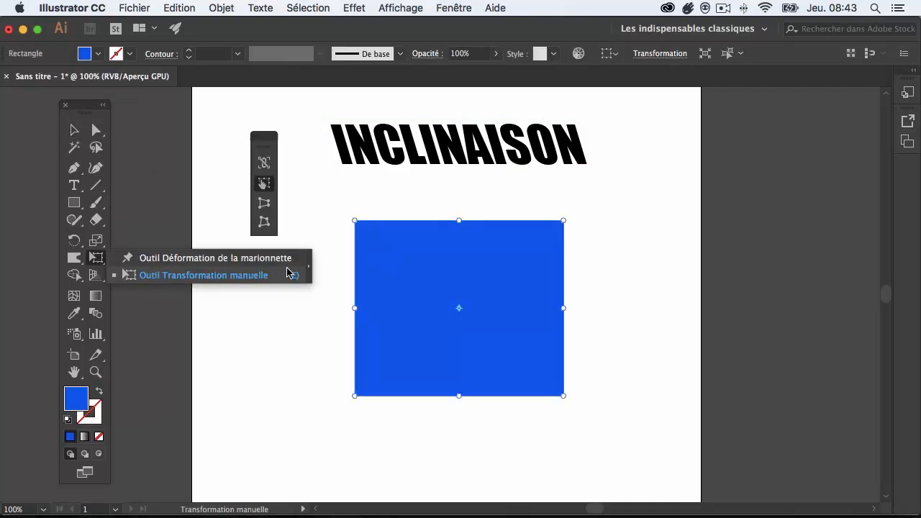
left_click_drag(288, 272, 308, 267)
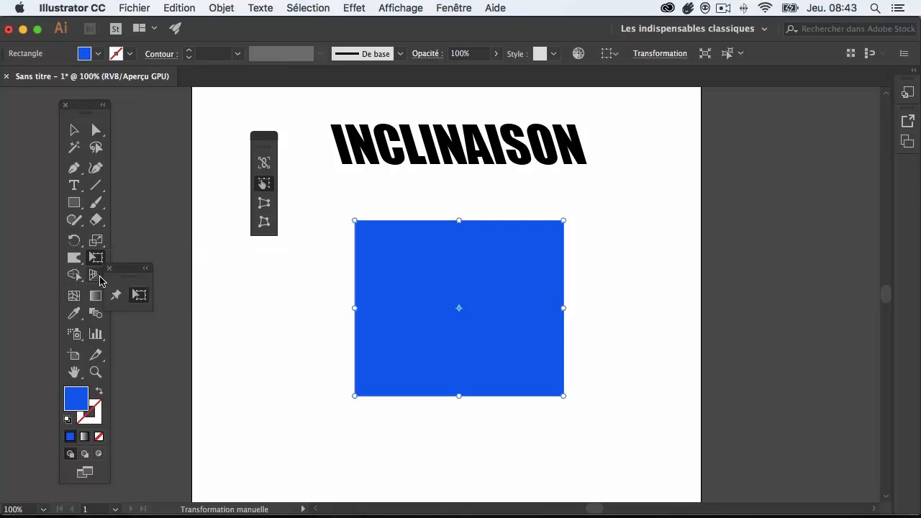
left_click(109, 268)
left_click(264, 205)
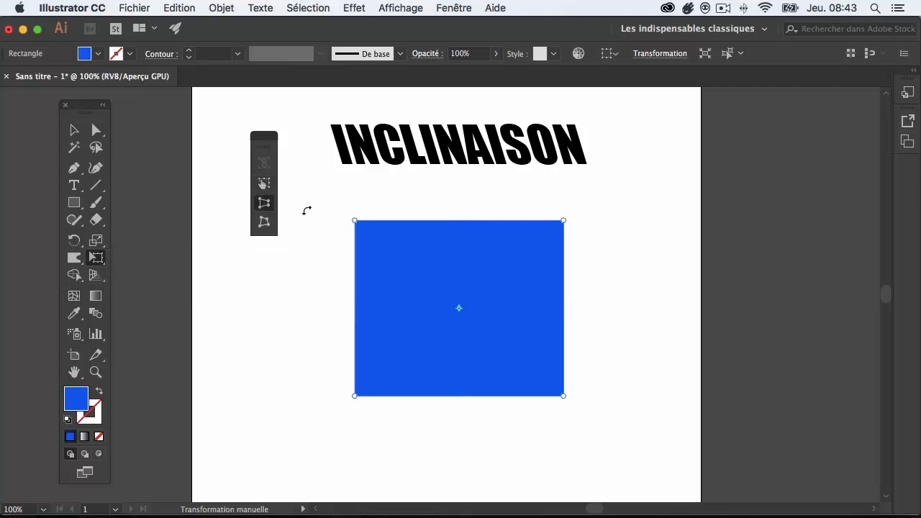
Try perspective distortions of the rectangle, widening its top edge and stretching its left side vertically, and undo them.
left_click_drag(355, 222, 326, 221)
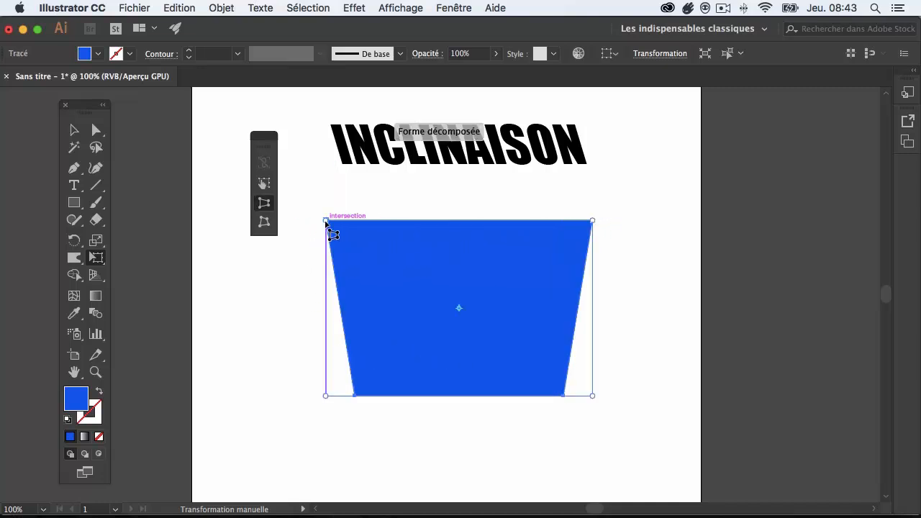
left_click_drag(326, 397, 325, 438)
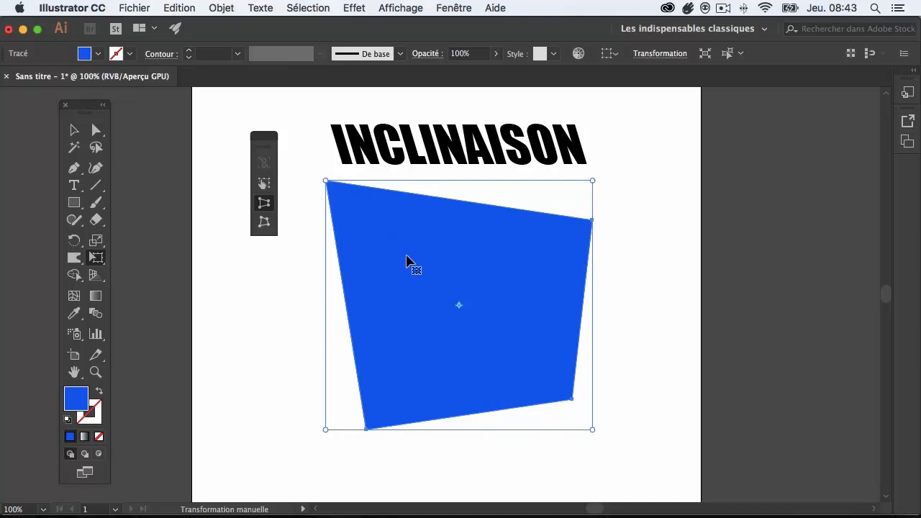
key("super+z")
key("super+z")
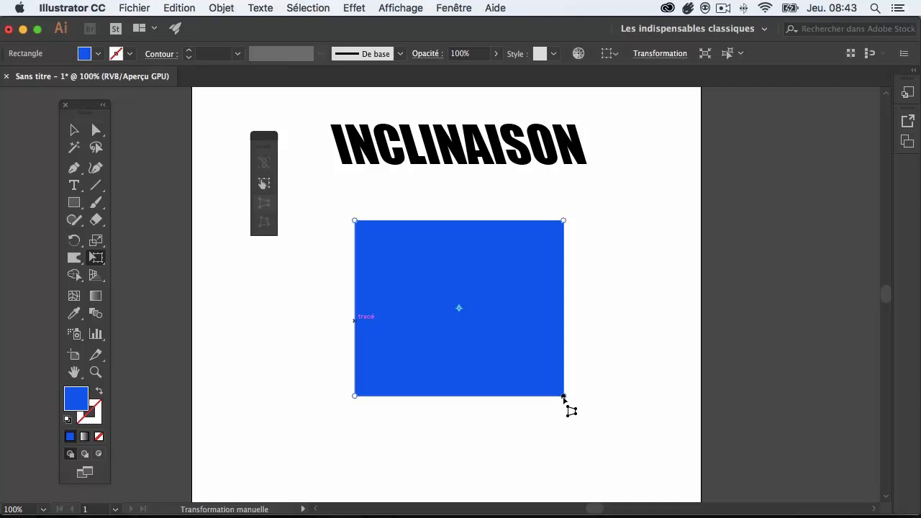
Distort the rectangle in perspective into a trapezoid by narrowing its bottom edge to less than half its width.
left_click_drag(564, 398, 504, 409)
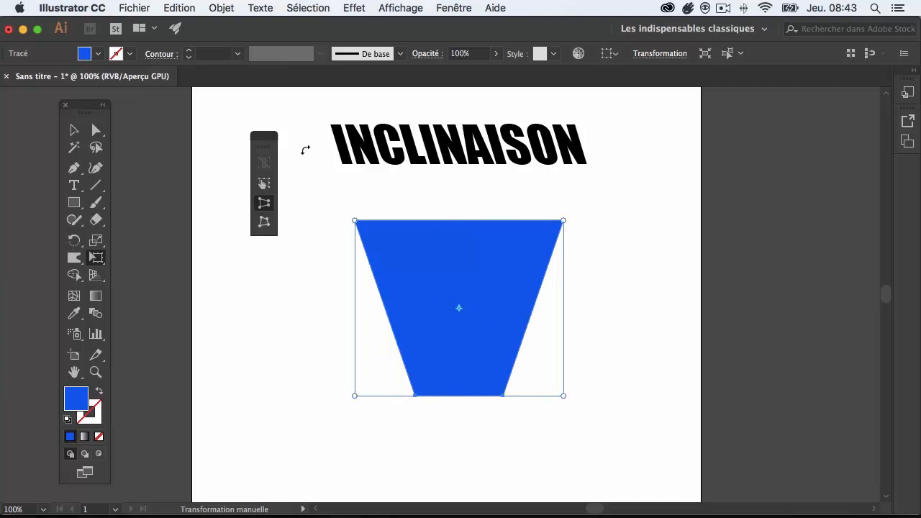
Try distorting the live INCLINAISON title in perspective from its two left corners.
left_click(75, 131)
left_click(398, 153)
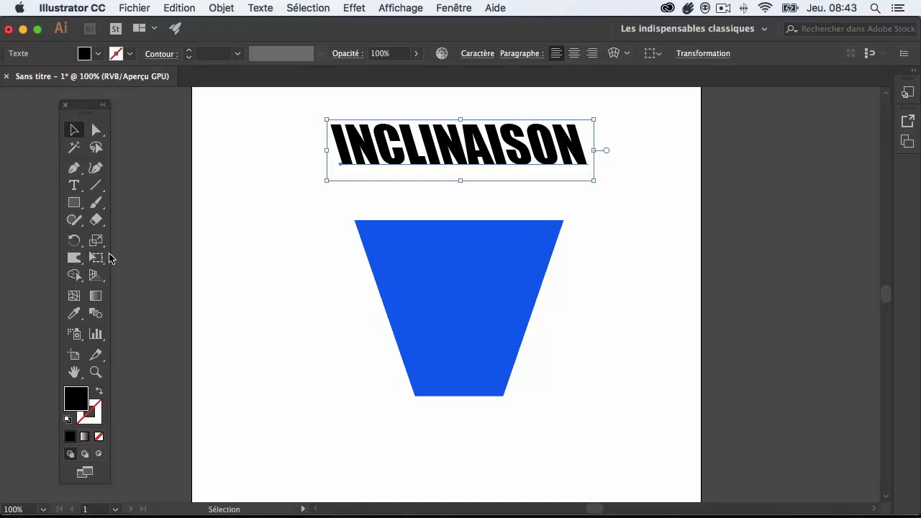
left_click(96, 258)
left_click(264, 203)
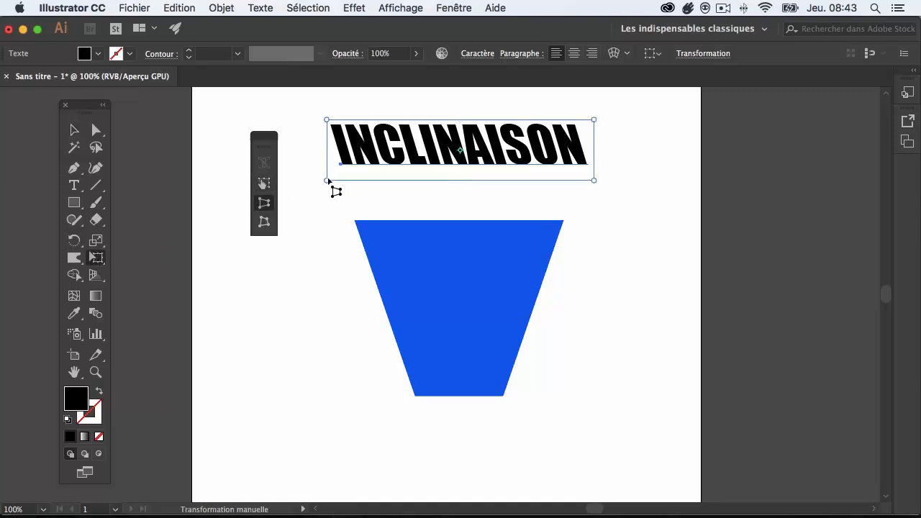
mouse_move(327, 180)
left_mouse_down()
mouse_move(392, 182)
mouse_move(295, 181)
mouse_move(327, 180)
left_mouse_up()
mouse_move(328, 120)
left_mouse_down()
mouse_move(368, 124)
mouse_move(328, 119)
left_mouse_up()
Delete the title and add a new INCLINAISON text above the blue trapezoid.
key("BackSpace")
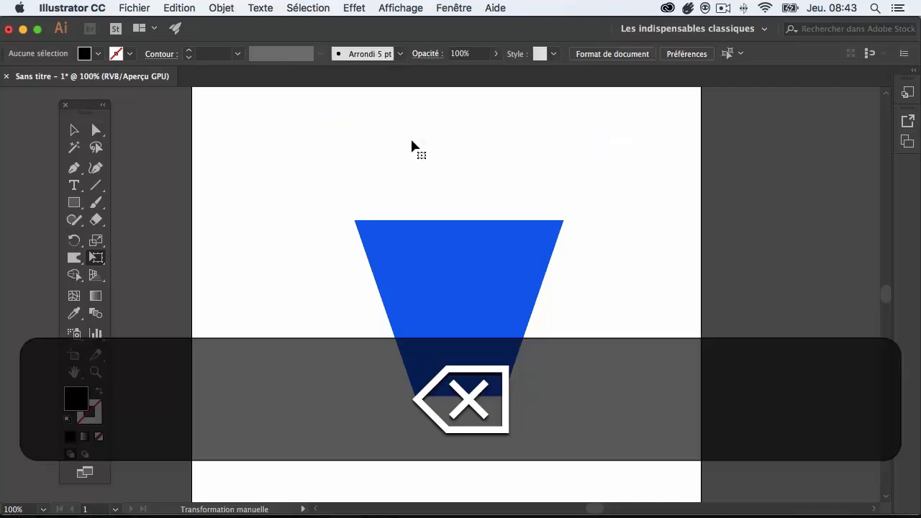
left_click(73, 185)
left_click(384, 144)
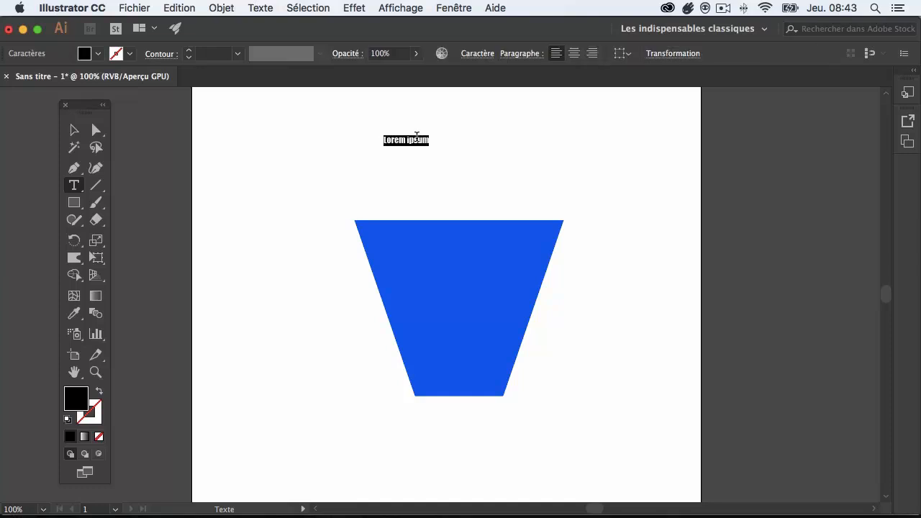
type("INCLINAISON")
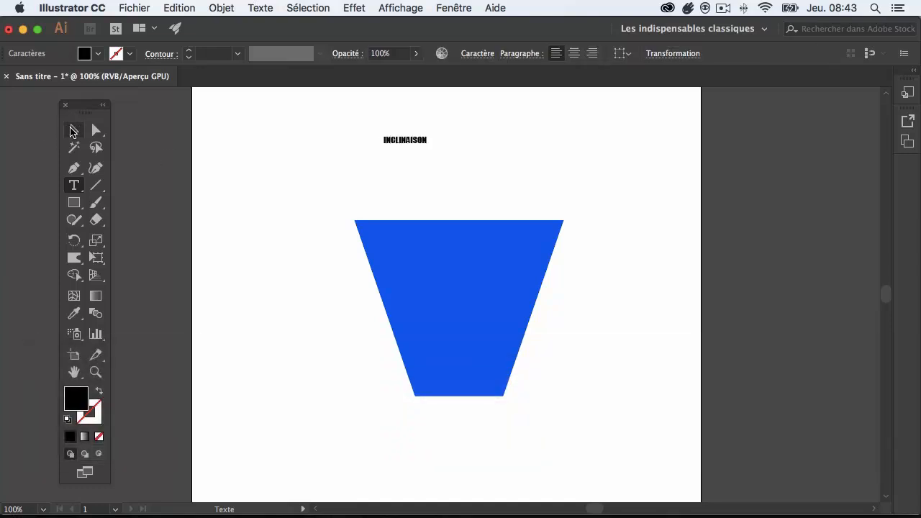
Enlarge the new title proportionally to nearly the width of the trapezoid's top edge.
left_click(73, 129)
left_click_drag(430, 149, 569, 182)
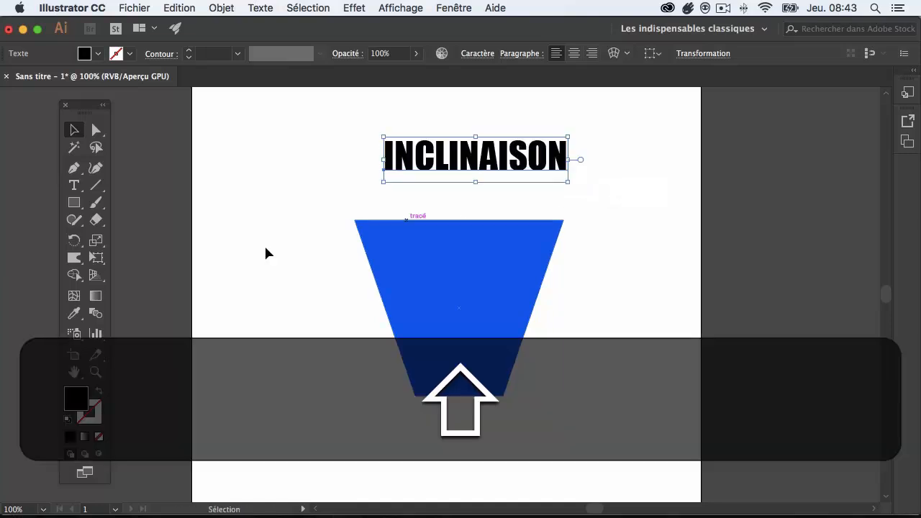
Try distorting the new live title in perspective from its bottom corners and its upper right corner.
left_click(97, 258)
right_click(99, 260)
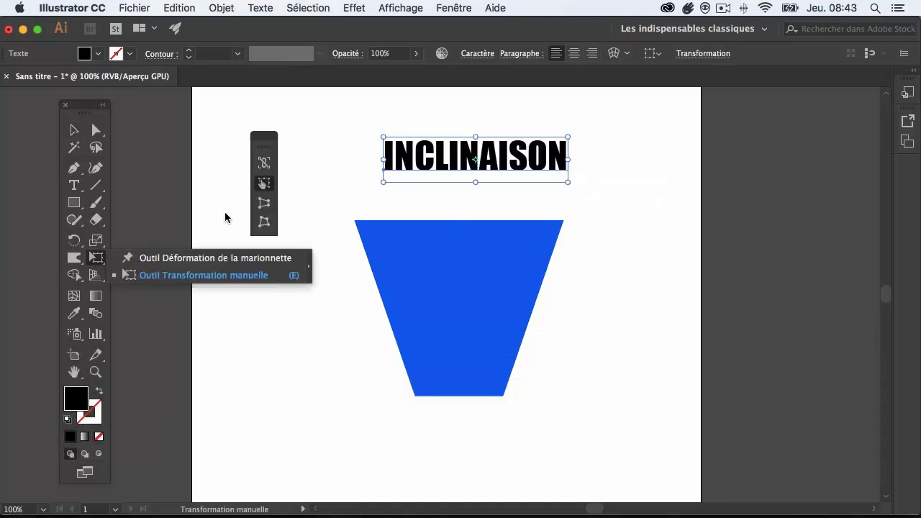
left_click(264, 206)
left_click_drag(384, 183, 355, 183)
left_click_drag(569, 183, 716, 112)
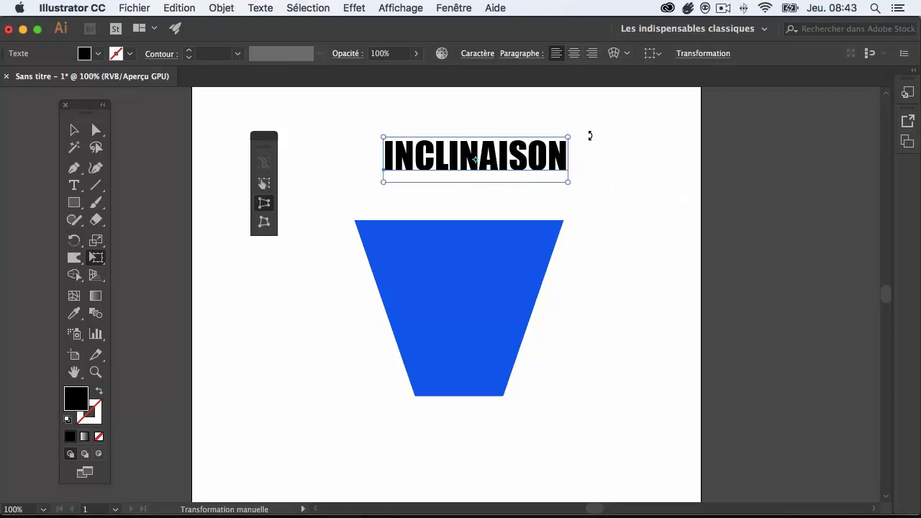
left_click_drag(568, 137, 658, 134)
Convert the title to outlines, widen its bottom edge with Perspective Distort, and deselect it.
left_click(258, 8)
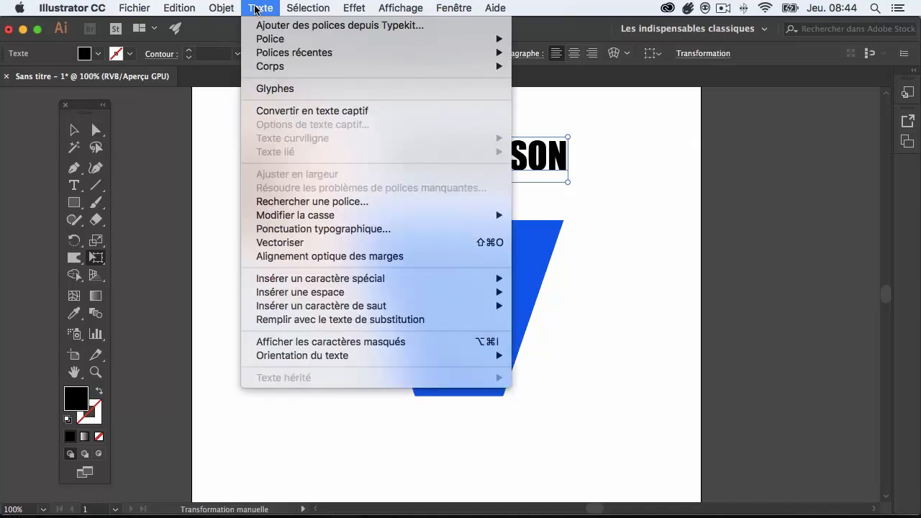
left_click(274, 242)
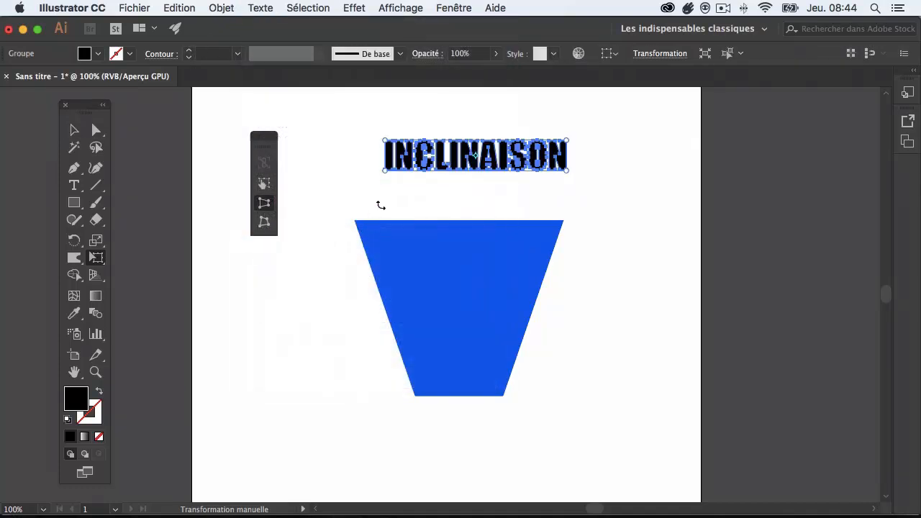
left_click_drag(384, 171, 344, 171)
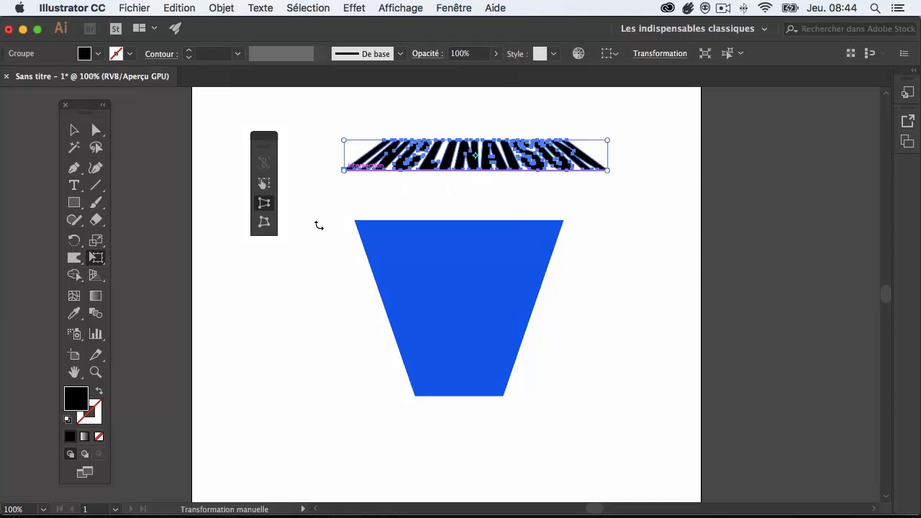
left_click(74, 130)
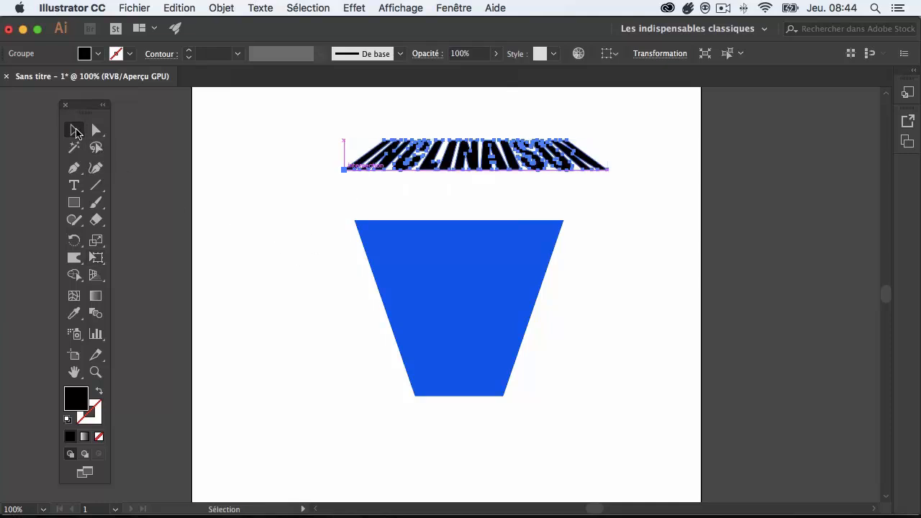
left_click(320, 139)
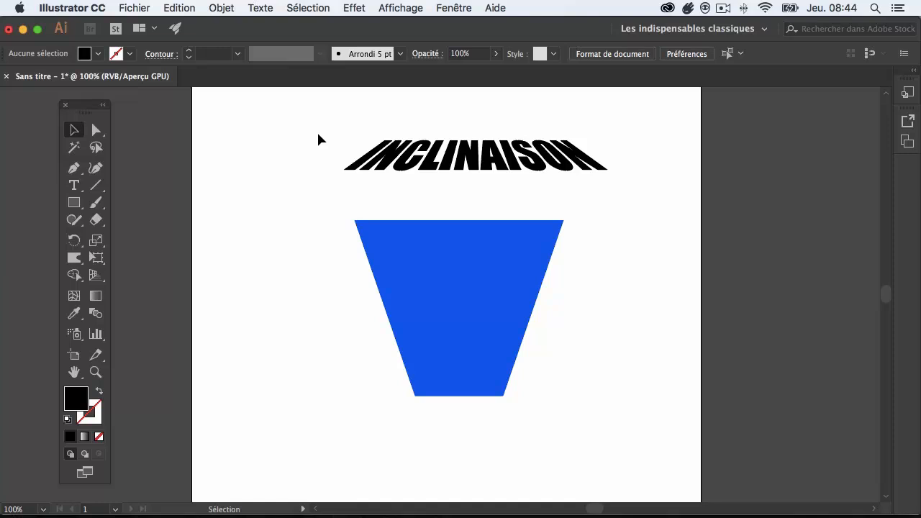
Delete the distorted title, and undo the deletion, the perspective distortion, the outlining and the enlargement.
left_click(533, 168)
key("BackSpace")
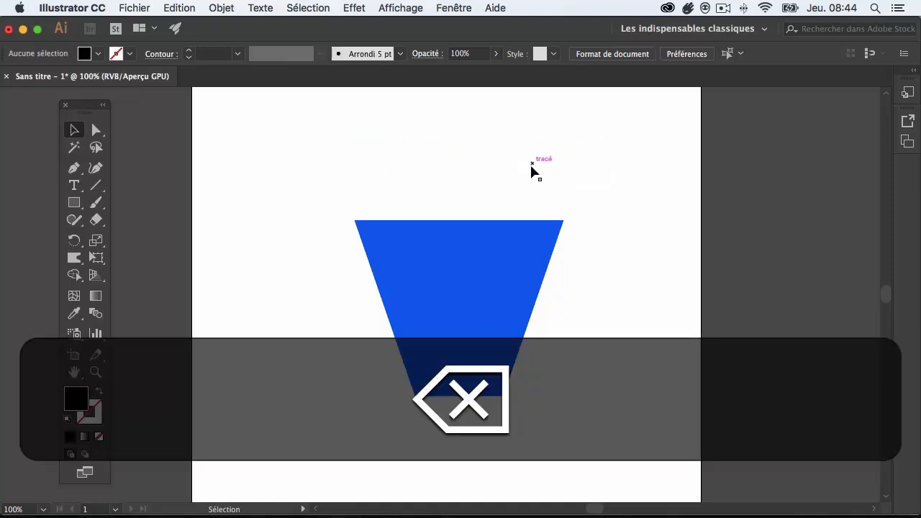
key("super+z")
key("super+z")
key("super+z")
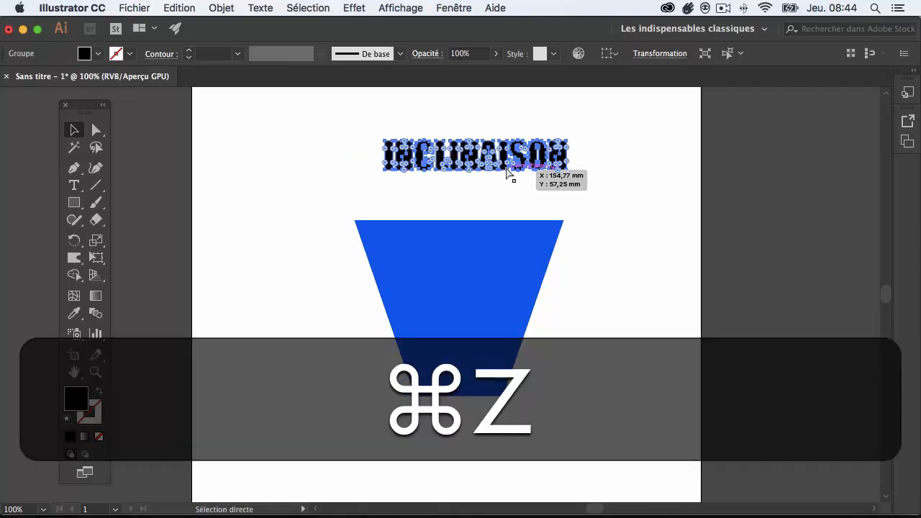
key("super+z")
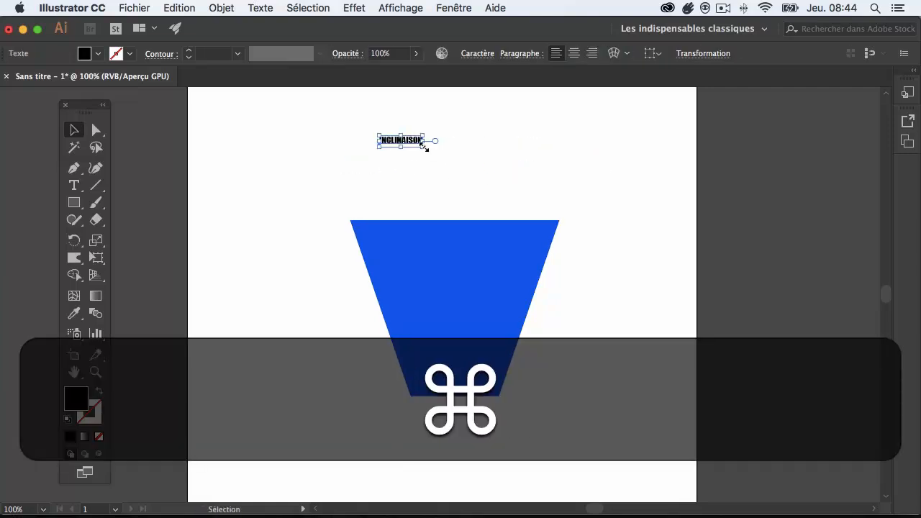
Enlarge the INCLINAISON title proportionally to about four times its width and choose Perspective Distort for it in the Free Transform tool.
left_click_drag(430, 149, 555, 180)
left_click(96, 258)
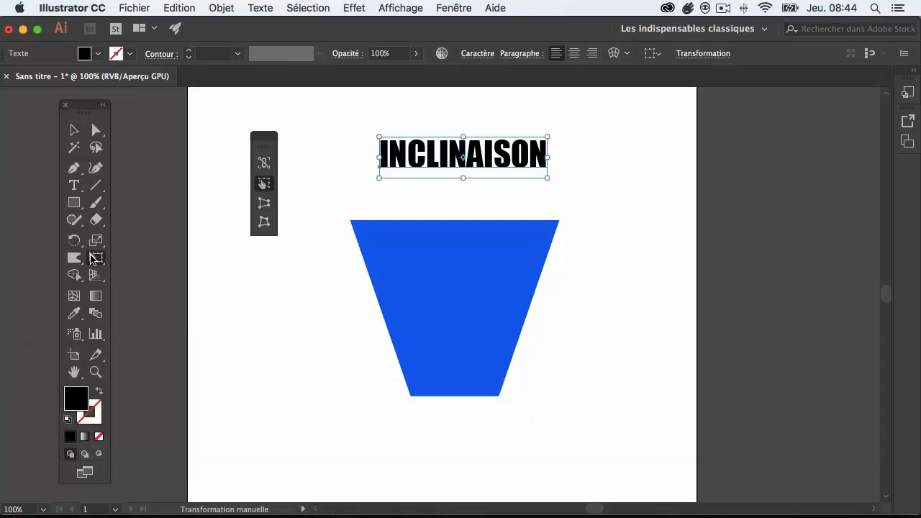
left_click(267, 205)
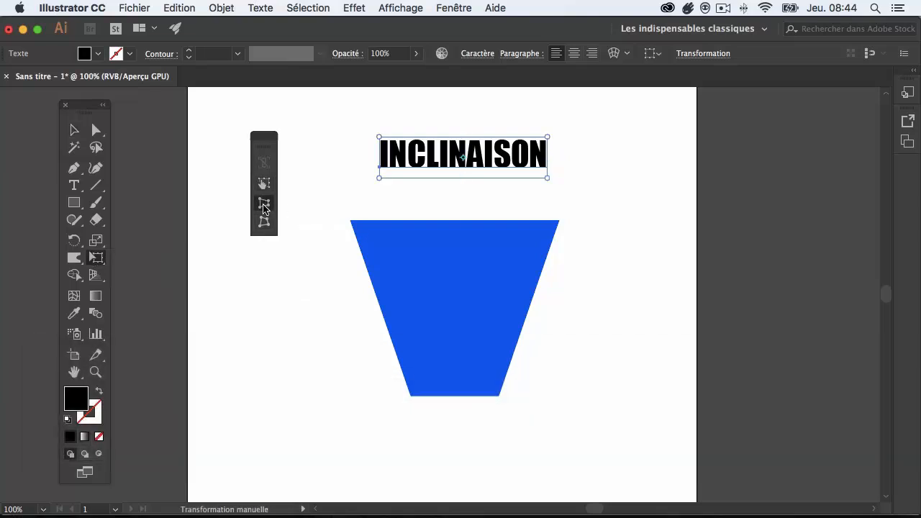
left_click(265, 208)
Widen the blue trapezoid's top edge symmetrically with the Free Transform tool's Perspective Distort.
left_click(73, 130)
left_click(351, 292)
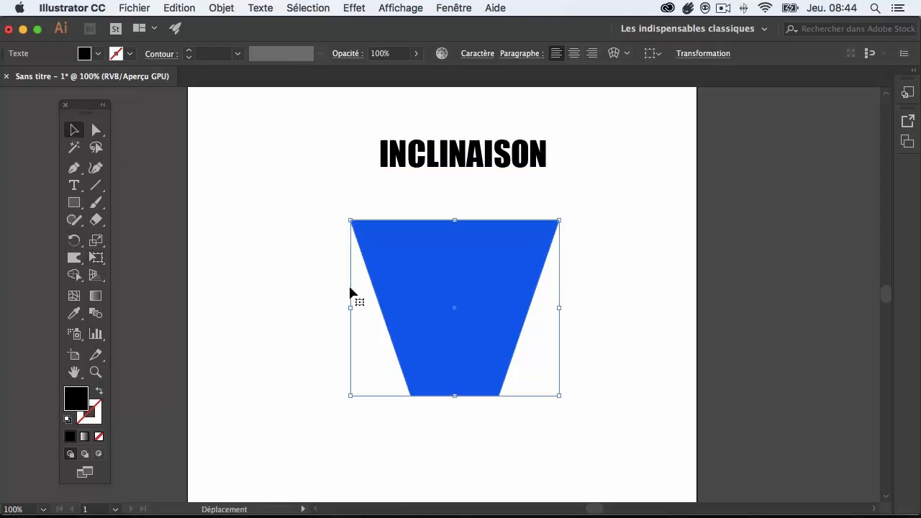
left_click(95, 258)
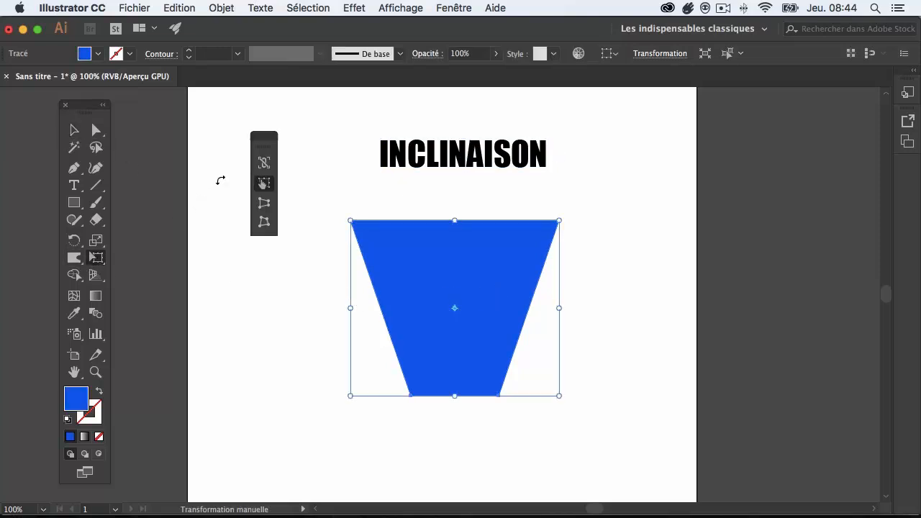
left_click(265, 203)
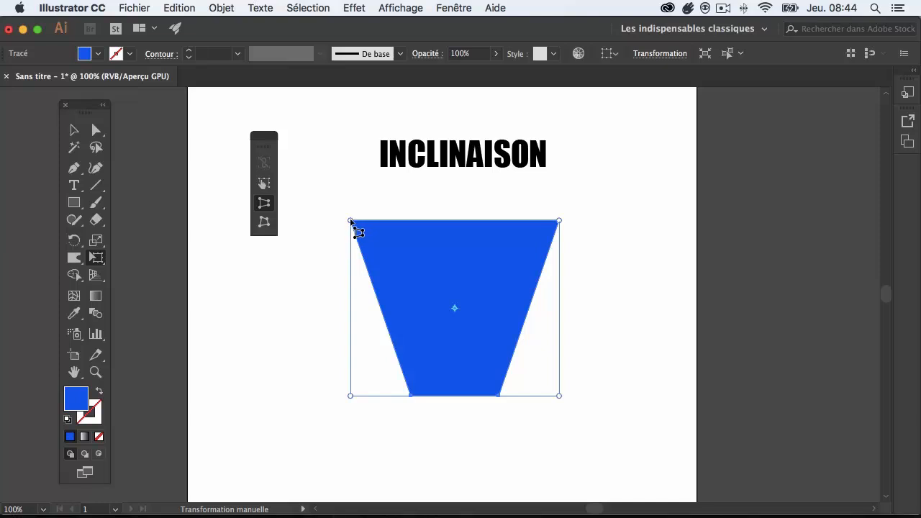
left_click_drag(350, 221, 318, 221)
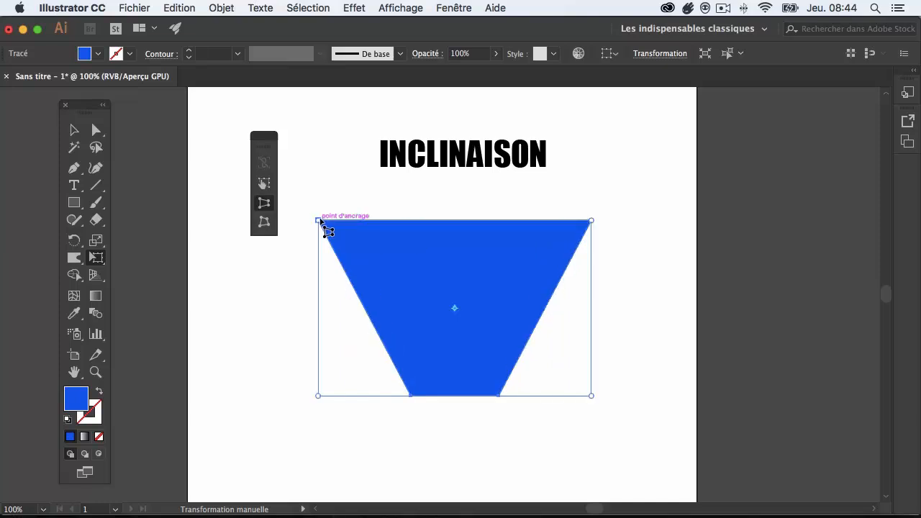
Delete the blue trapezoid and draw a new, slightly wide blue rectangle below the title.
key("BackSpace")
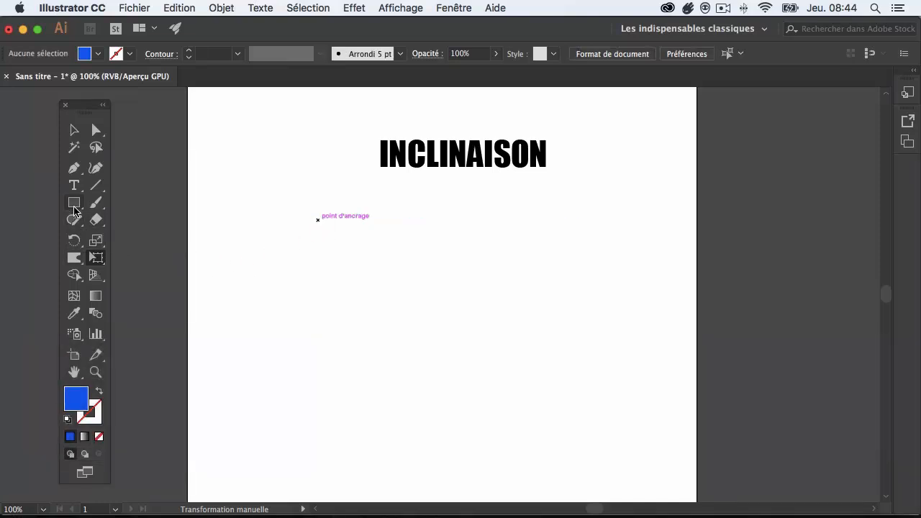
left_click(74, 203)
left_click_drag(403, 247, 568, 391)
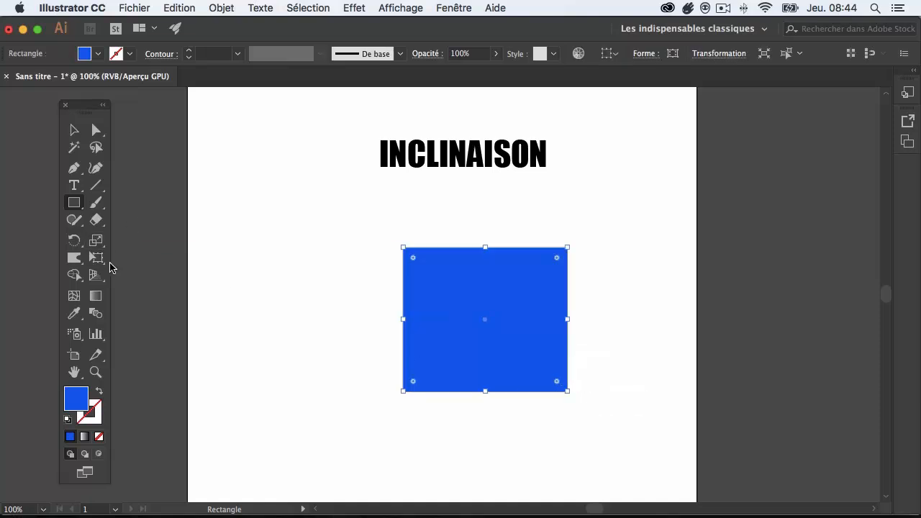
Pull the new rectangle's upper left corner outward and down with Free Distort, and undo the distortion.
left_click(98, 259)
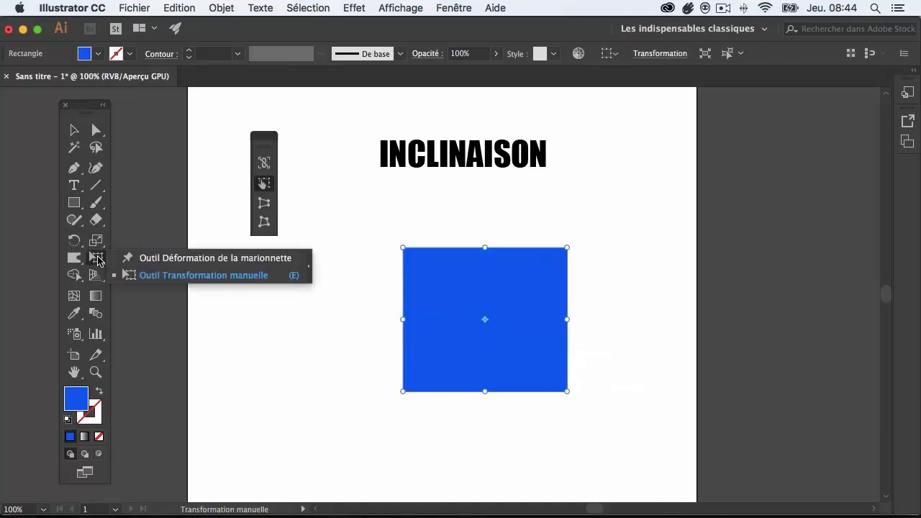
left_click(260, 225)
left_click_drag(403, 247, 332, 284)
key("super+z")
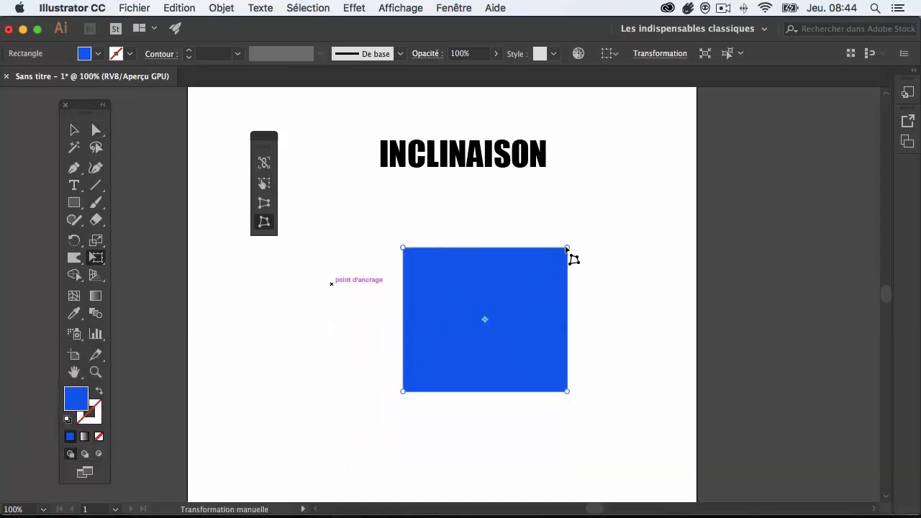
Free-distort the rectangle's upper right corner inward, first unconstrained and again with Constrain along the top edge, undoing each distortion.
left_click_drag(568, 248, 561, 275)
left_click(262, 162)
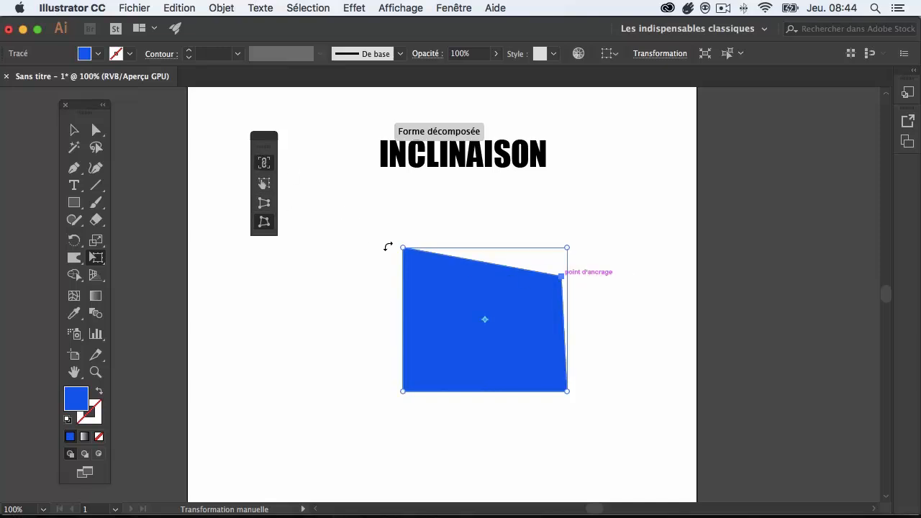
key("super+z")
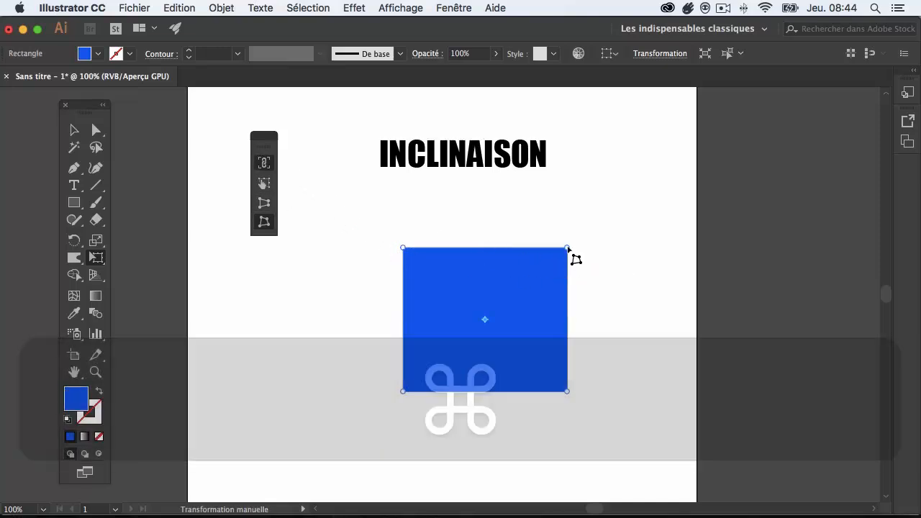
left_click_drag(568, 249, 453, 247)
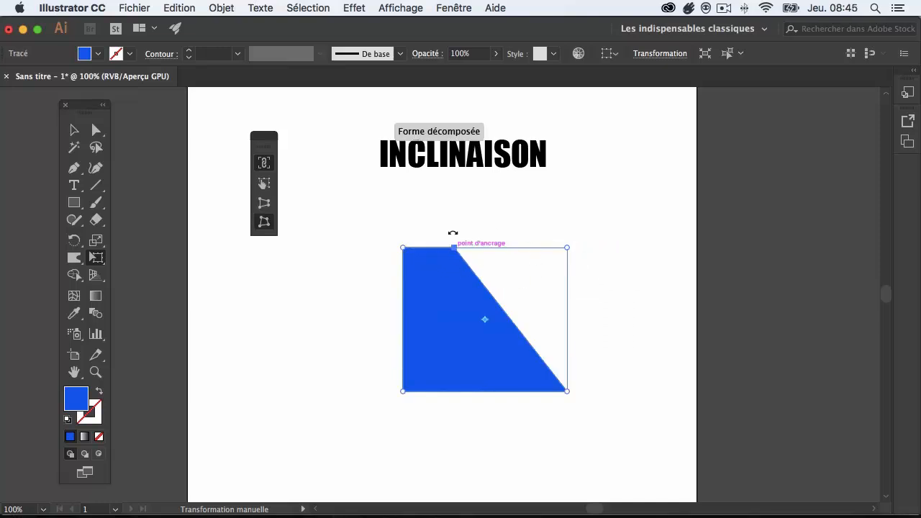
key("super+z")
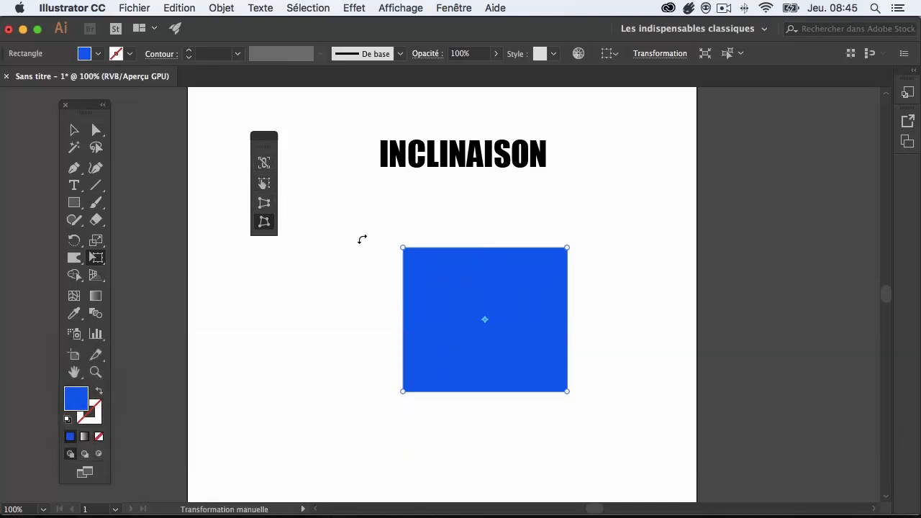
Try to free-distort the live INCLINAISON title from both bottom corners and its upper right corner.
left_click(74, 129)
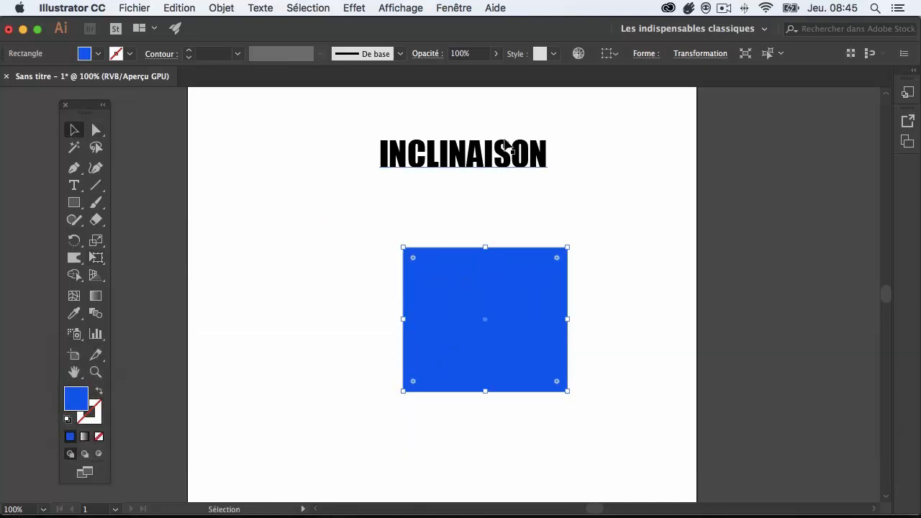
left_click(464, 155)
left_click(94, 258)
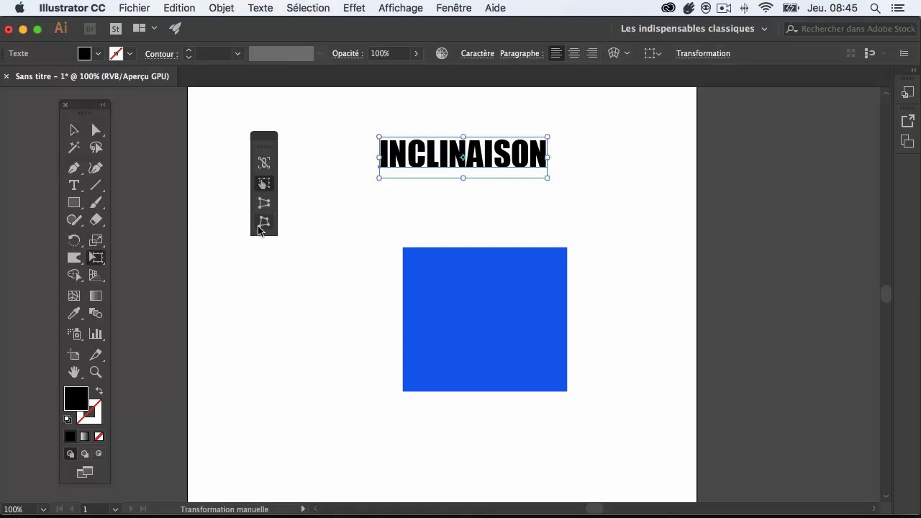
left_click_drag(379, 177, 308, 177)
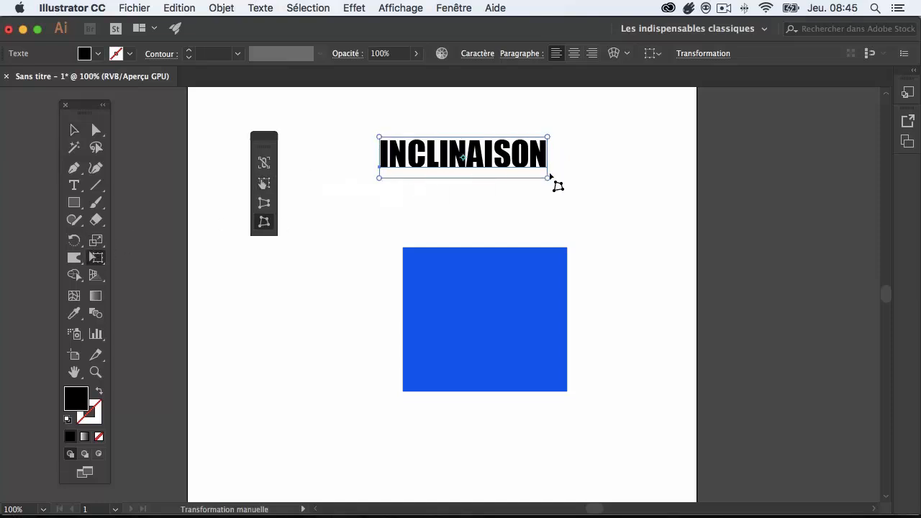
left_click_drag(548, 179, 629, 167)
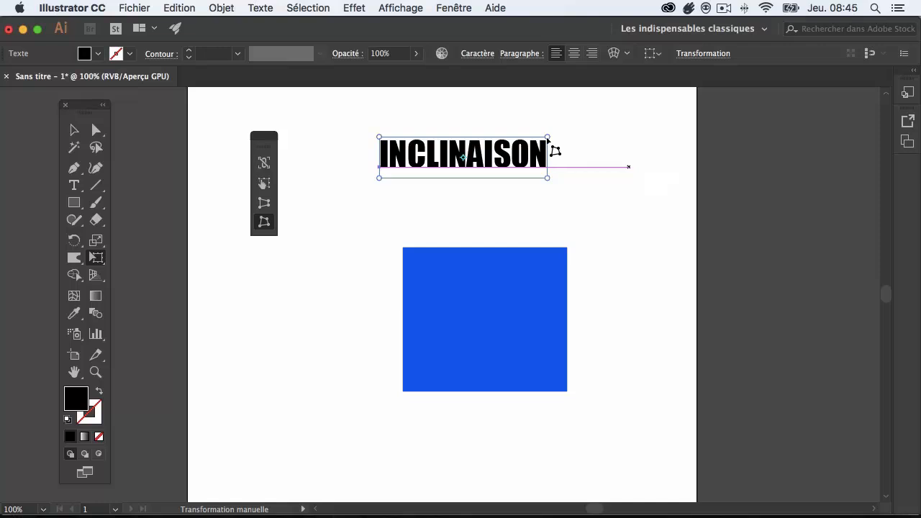
left_click_drag(550, 144, 516, 179)
Convert the title to outlines, stretch its lower left corner outward and down with Free Distort, and deselect it.
left_click(260, 8)
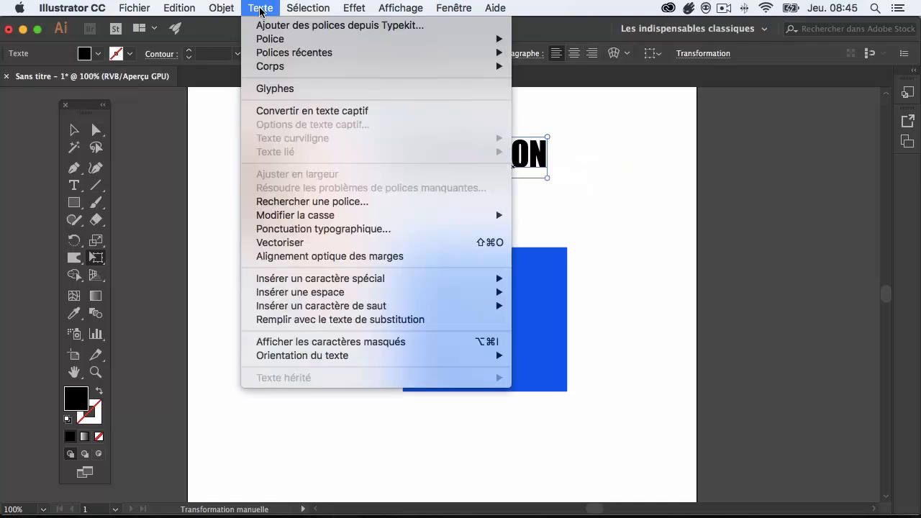
left_click(335, 241)
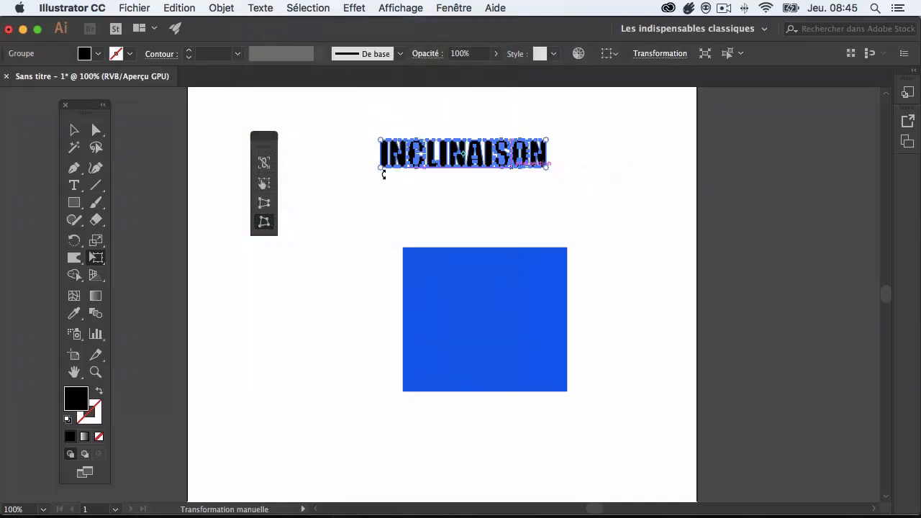
left_click_drag(383, 168, 317, 237)
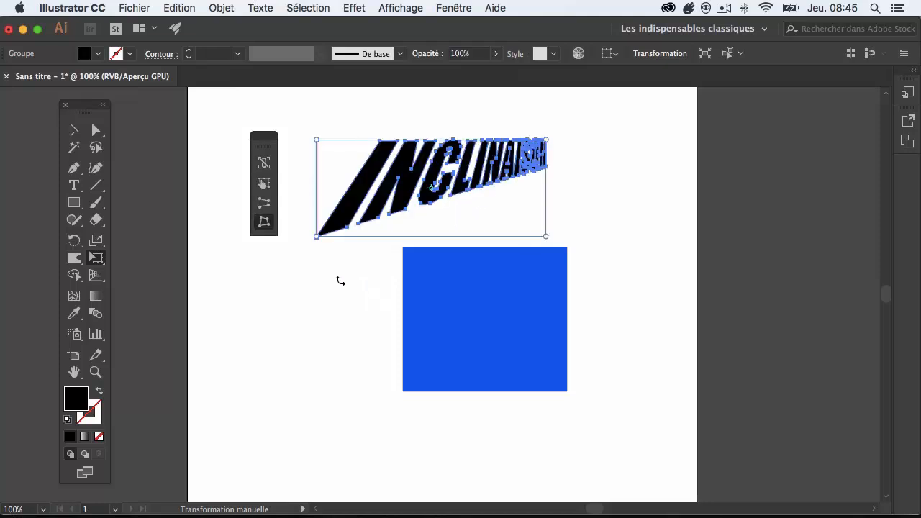
left_click(73, 130)
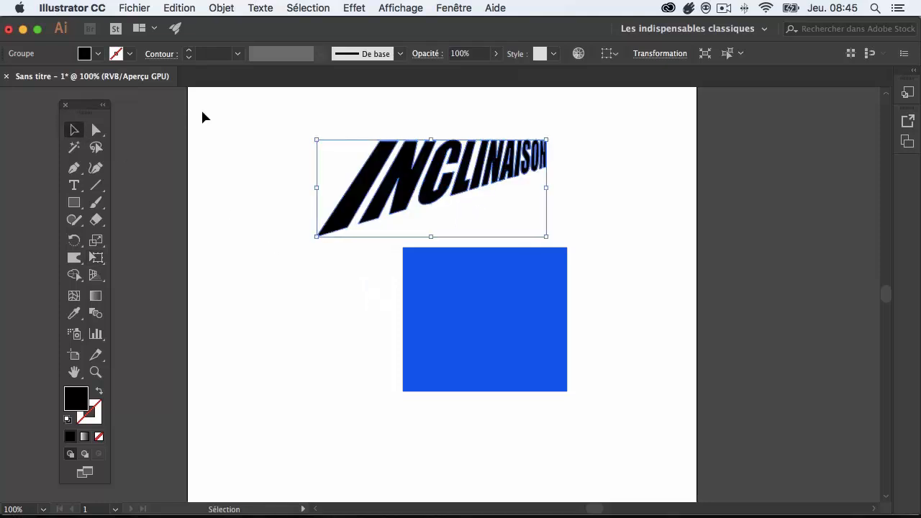
left_click(207, 112)
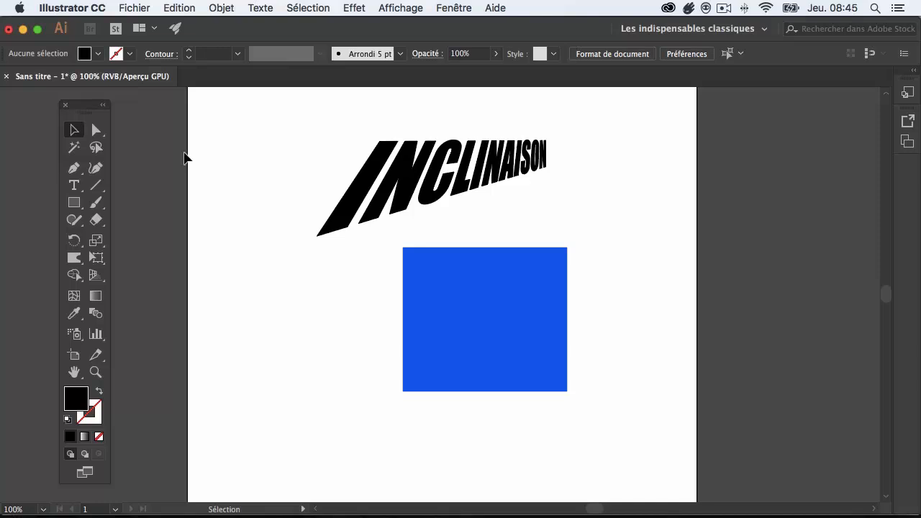
Switch to the Puppet Warp tool and back to the Free Transform tool.
left_click(92, 256)
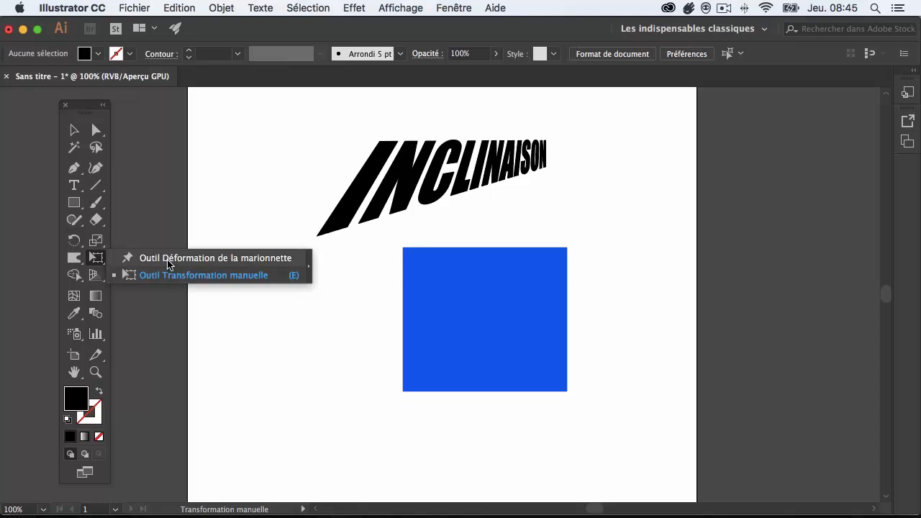
left_click(141, 259)
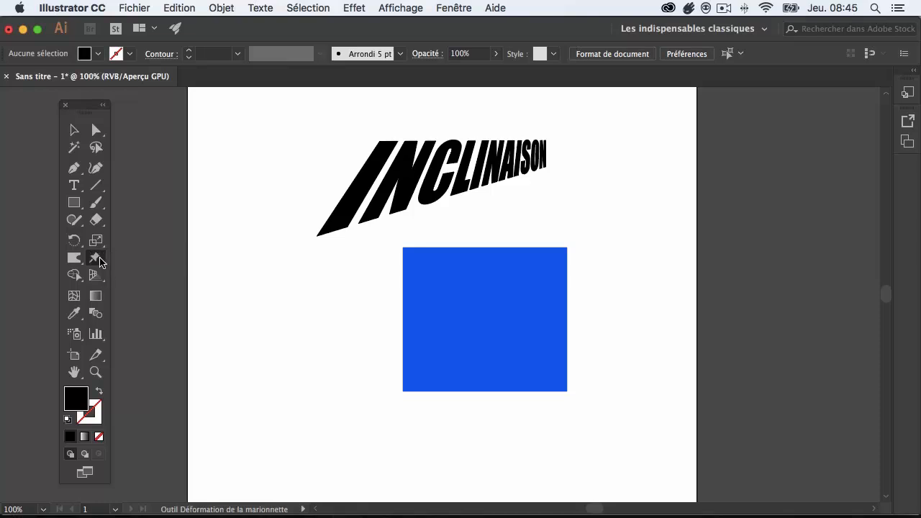
left_click_drag(97, 259, 140, 273)
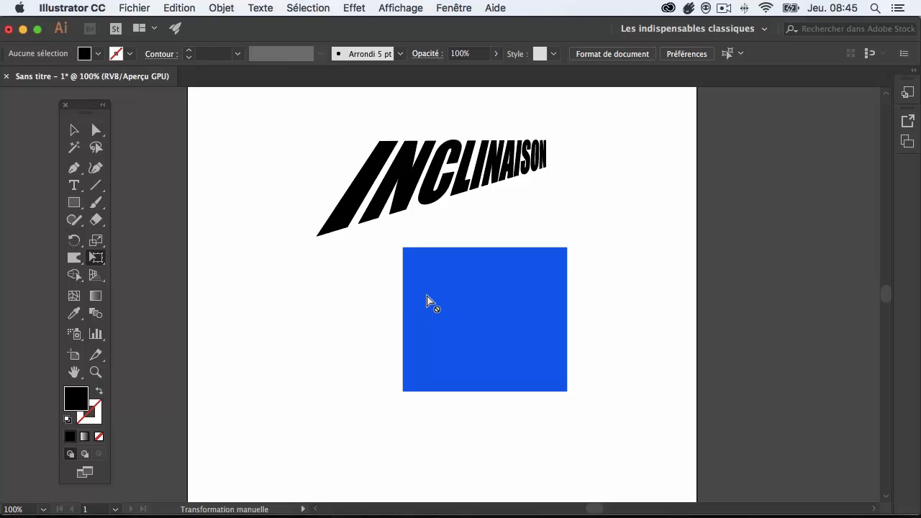